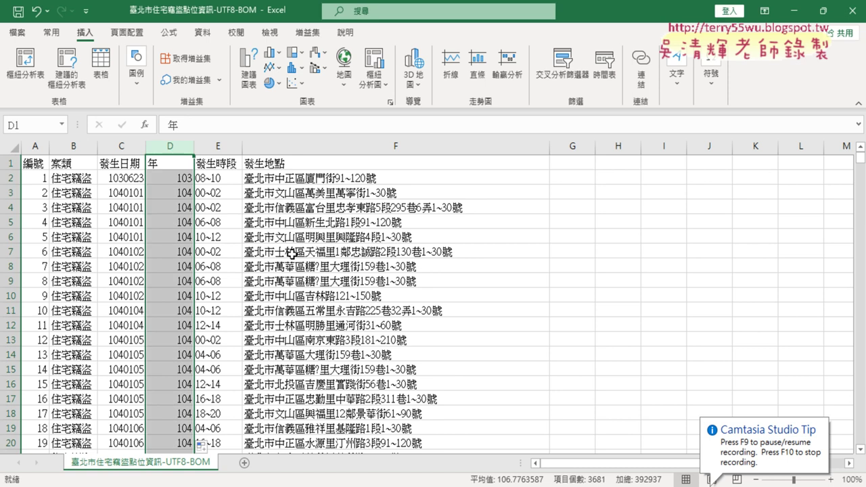
Look over the burglary data and start a pivot table, then clear the column D selection.
click(21, 83)
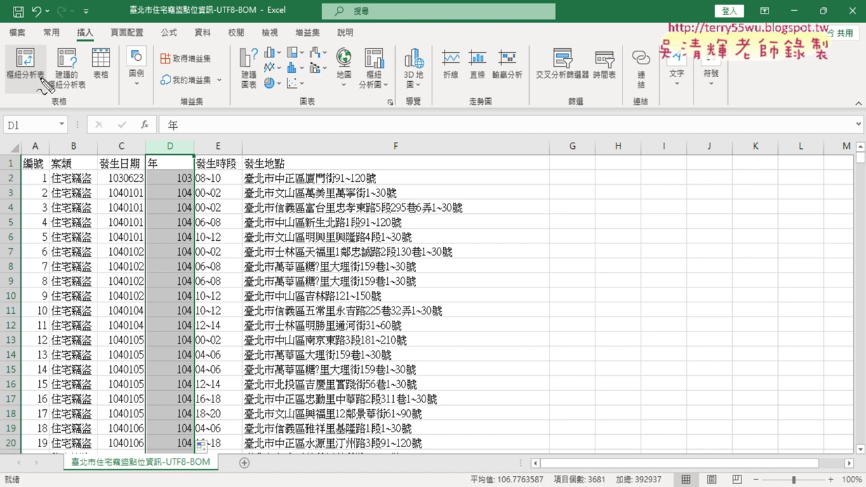
drag(94, 21, 86, 49)
mouse_move(43, 106)
mouse_down()
mouse_move(15, 103)
mouse_move(42, 109)
mouse_up()
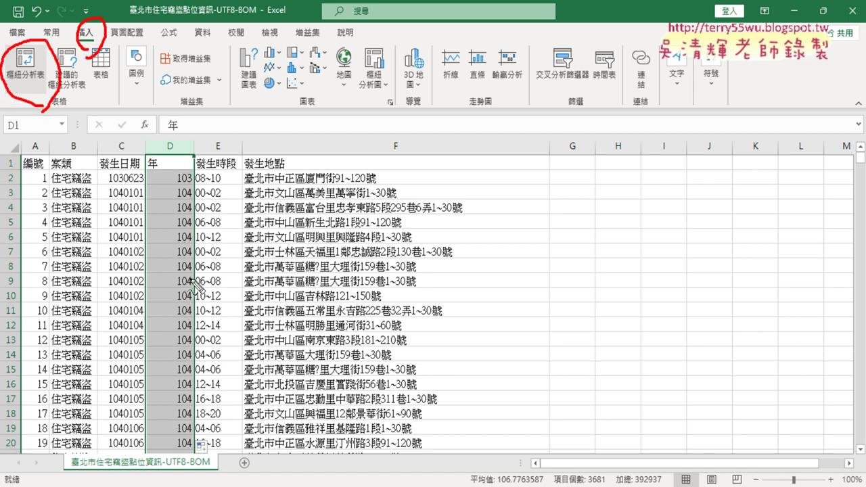
drag(145, 299, 154, 295)
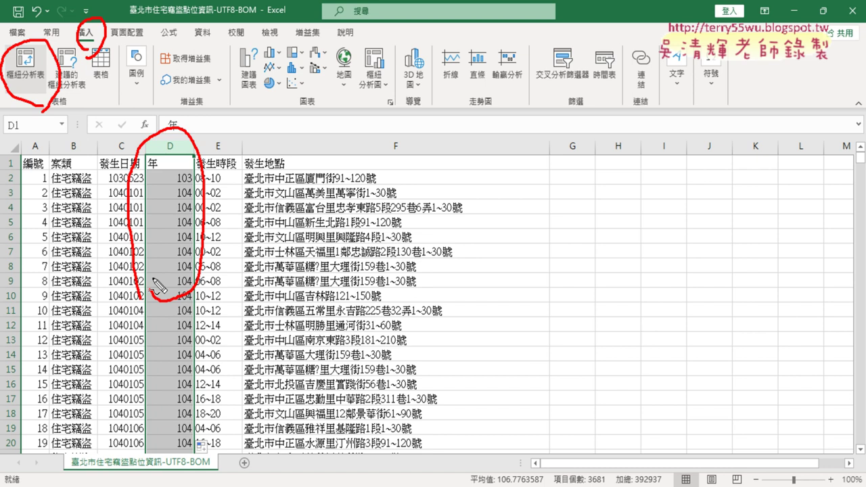
mouse_move(111, 102)
mouse_down()
mouse_move(121, 142)
mouse_move(139, 157)
mouse_up()
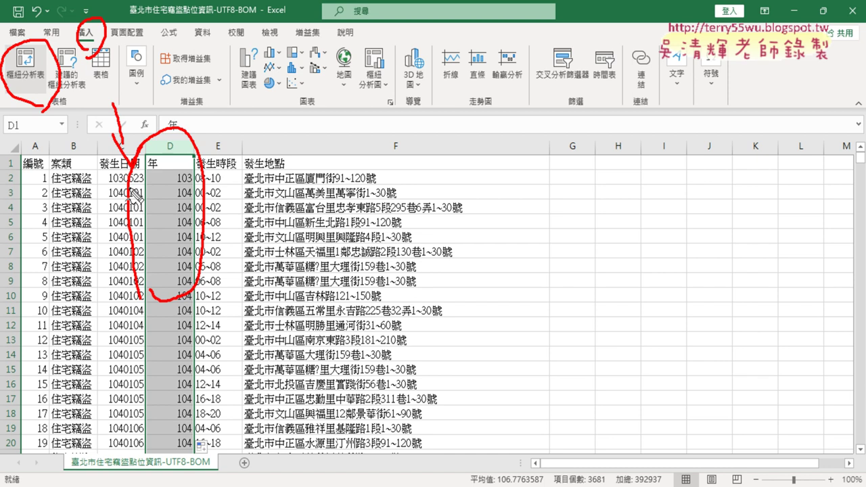
key(Escape)
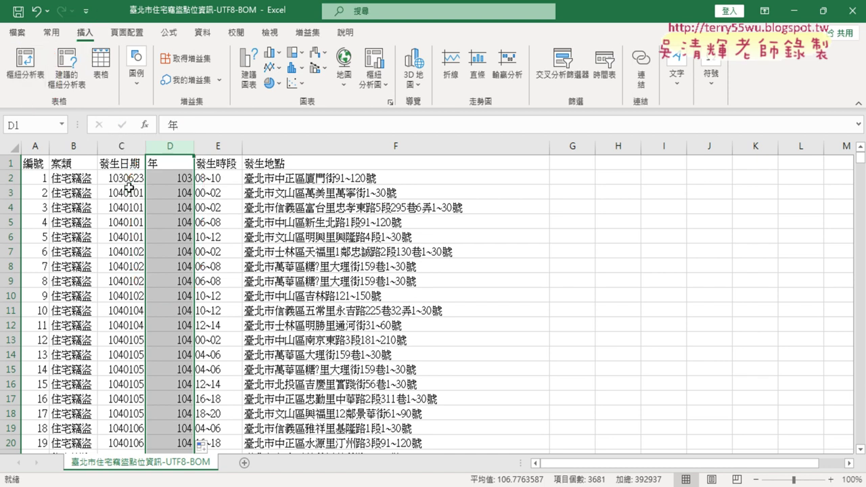
click(210, 222)
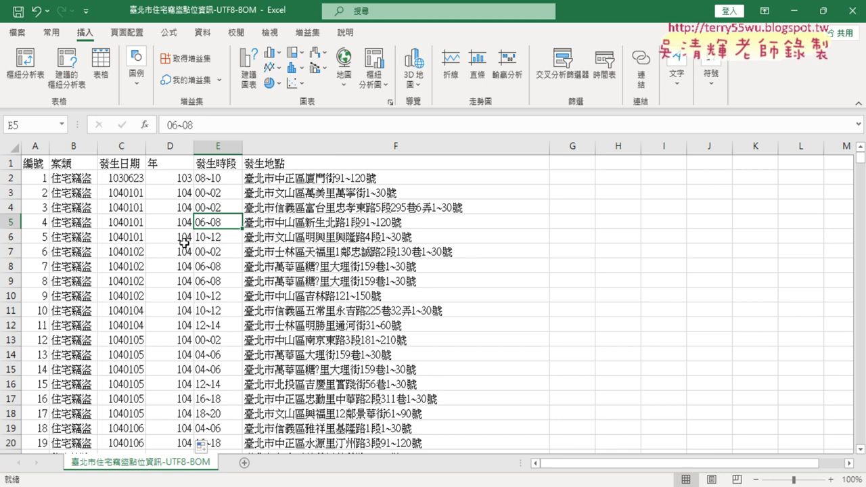
Insert a pivot table from range $A$1:$F$3681 on a new worksheet.
click(26, 72)
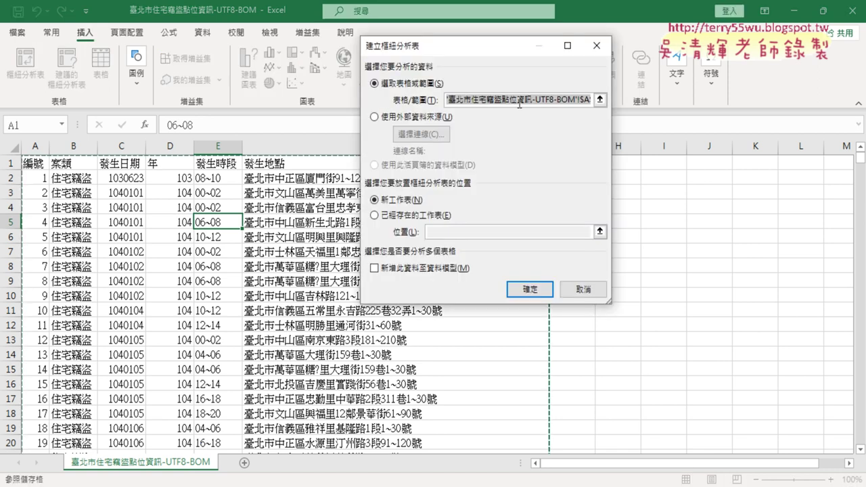
mouse_move(450, 41)
mouse_down()
mouse_move(324, 220)
mouse_move(514, 54)
mouse_up()
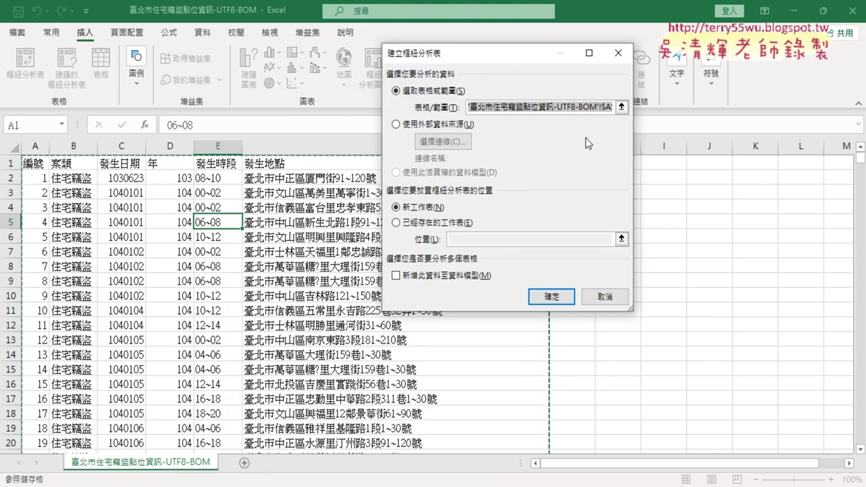
drag(572, 110, 587, 112)
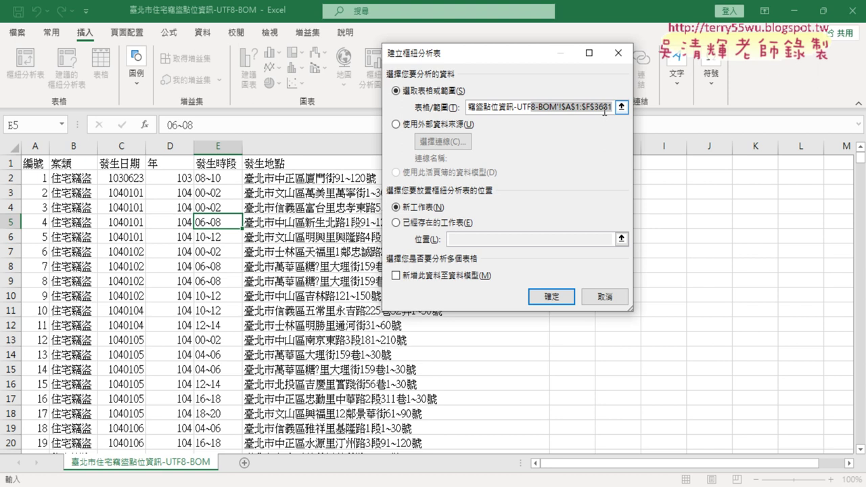
mouse_move(545, 57)
mouse_down()
mouse_move(723, 132)
mouse_move(496, 75)
mouse_up()
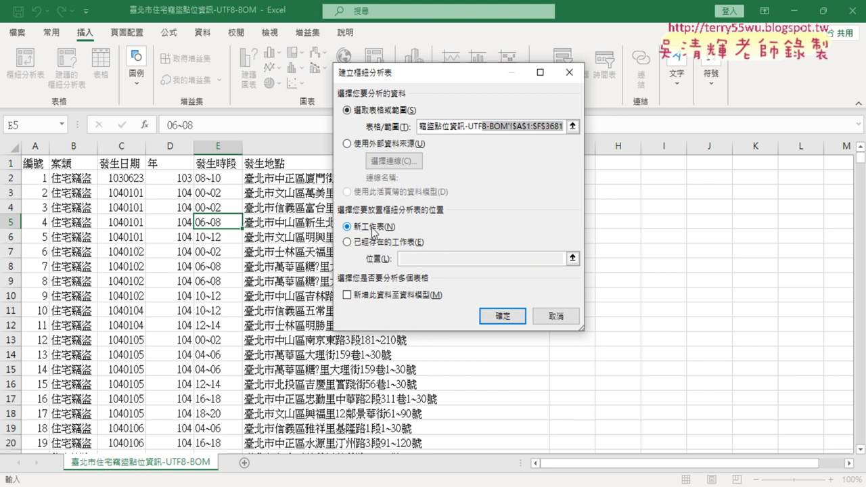
click(516, 325)
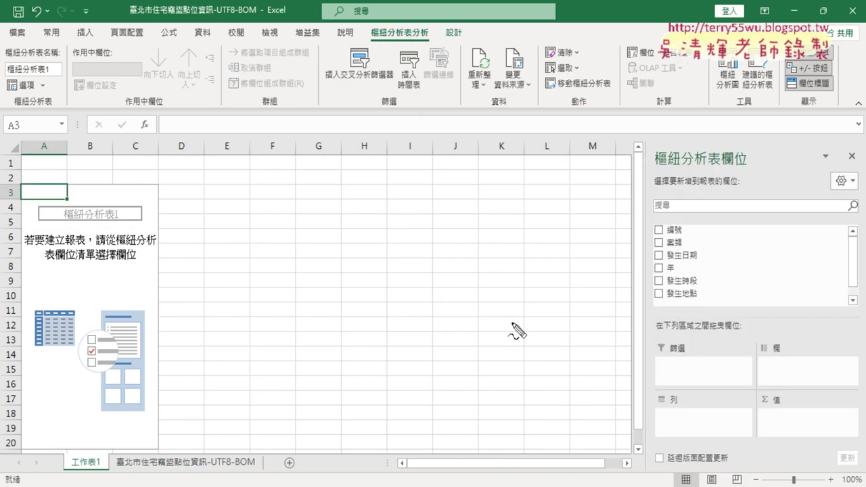
Put the 年 field in Rows so years 102 through 112 appear as row labels.
mouse_move(112, 474)
mouse_down()
mouse_move(54, 467)
mouse_move(100, 478)
mouse_up()
mouse_move(166, 452)
mouse_down()
mouse_move(86, 443)
mouse_move(84, 427)
mouse_up()
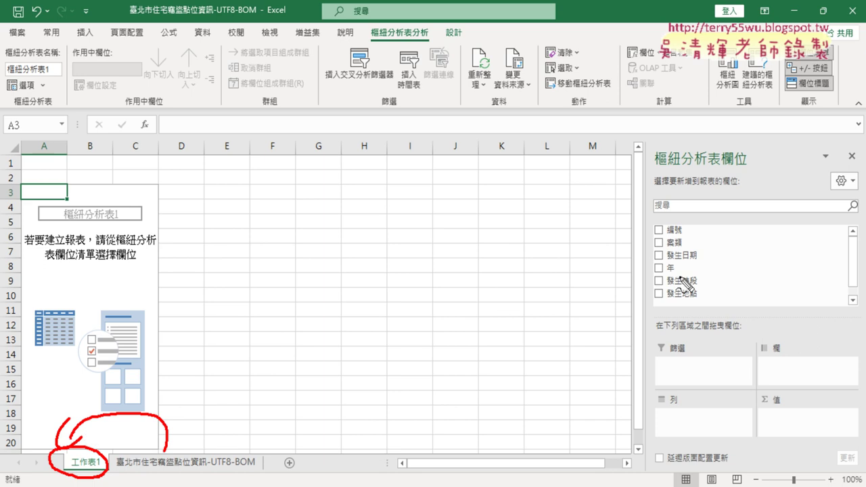
mouse_move(667, 255)
mouse_down()
mouse_move(683, 414)
mouse_move(687, 400)
mouse_up()
mouse_move(677, 283)
mouse_down()
mouse_move(782, 421)
mouse_move(796, 399)
mouse_up()
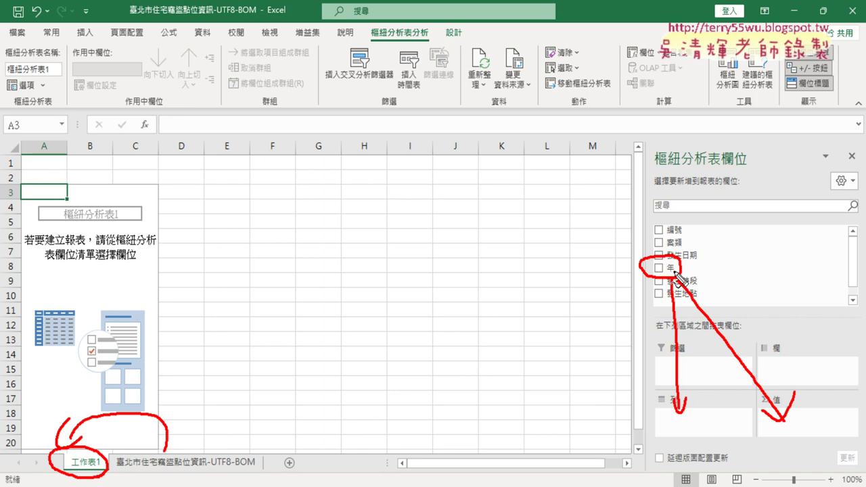
key(Escape)
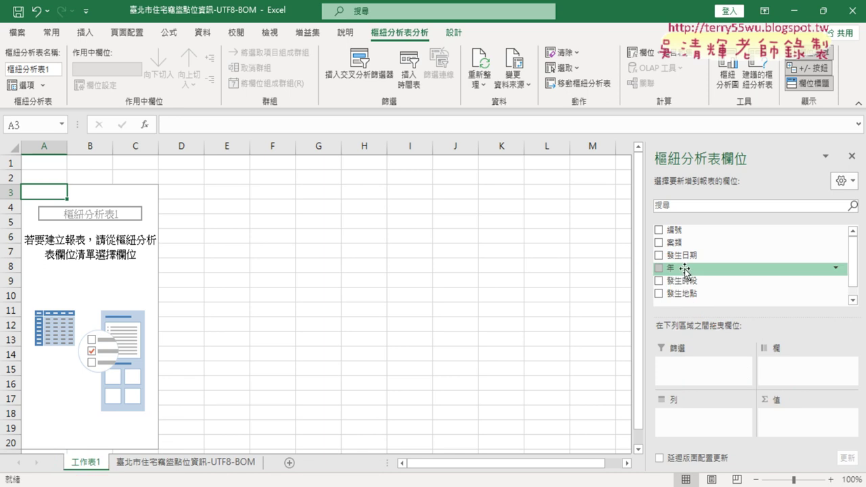
mouse_move(673, 273)
mouse_down()
mouse_move(689, 339)
mouse_move(689, 418)
mouse_up()
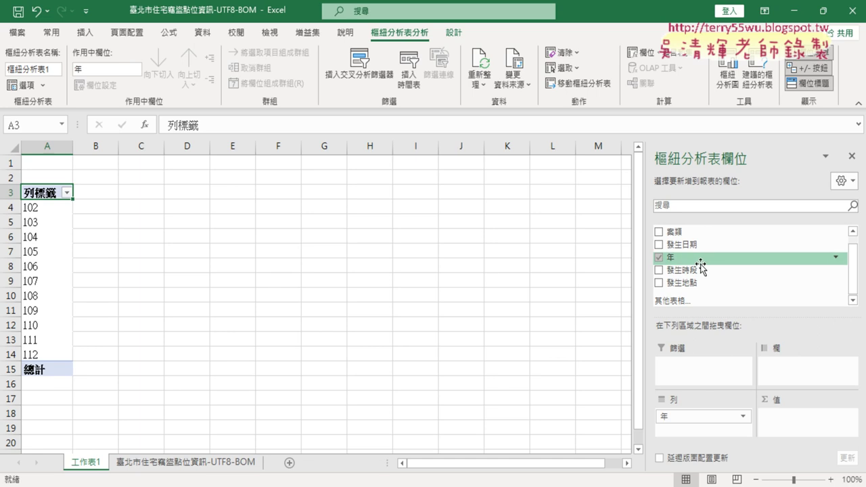
Add 年 to Σ Values as a 加總 - 年 column totalling 392937.
drag(702, 264, 799, 421)
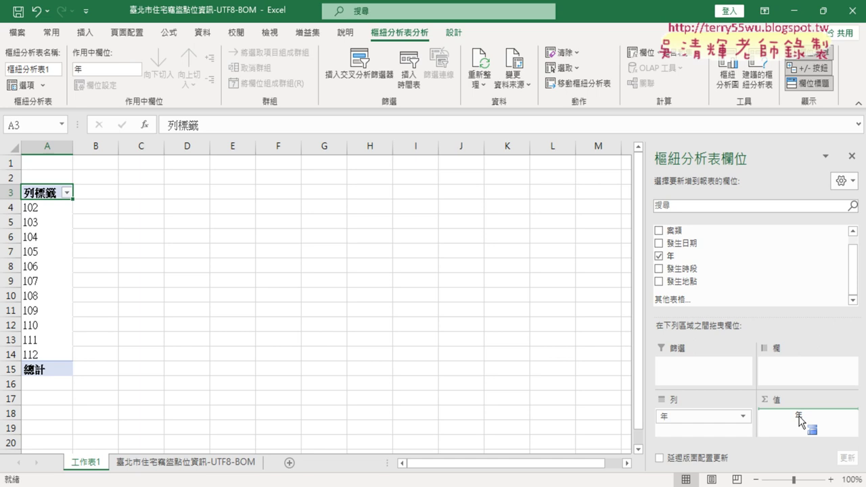
drag(799, 420, 800, 419)
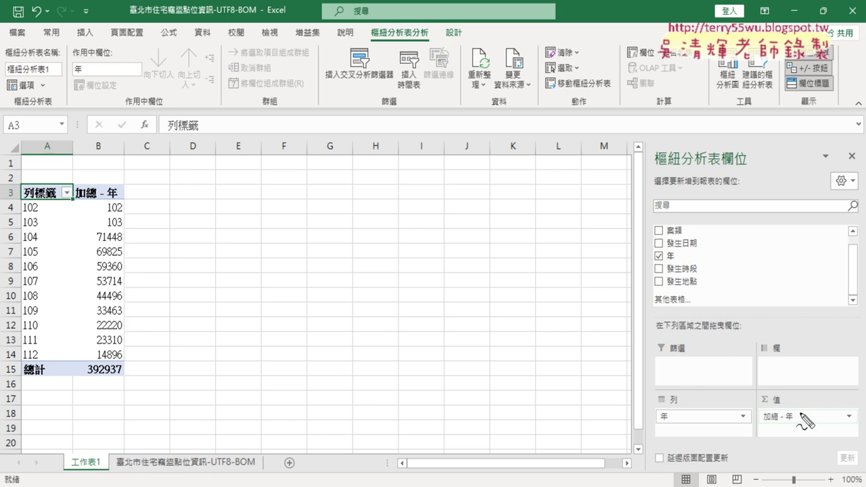
mouse_move(679, 241)
mouse_down()
mouse_move(651, 262)
mouse_move(678, 271)
mouse_move(780, 344)
mouse_move(784, 391)
mouse_move(804, 371)
mouse_up()
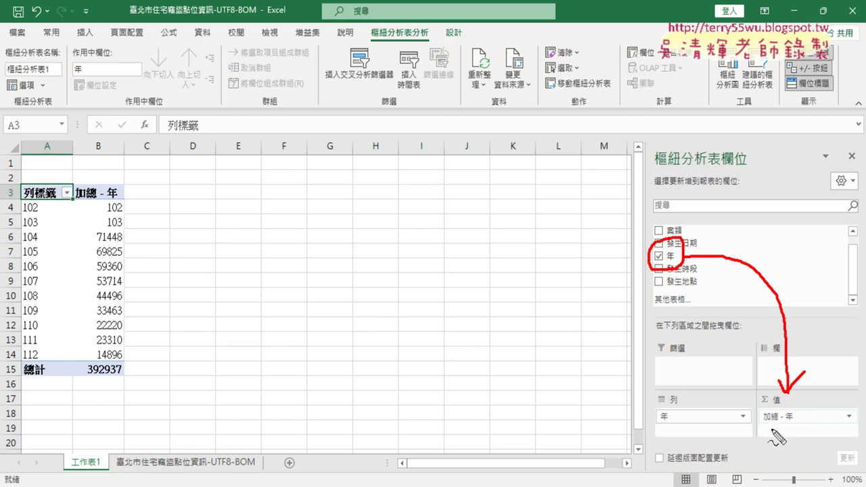
drag(771, 407, 770, 414)
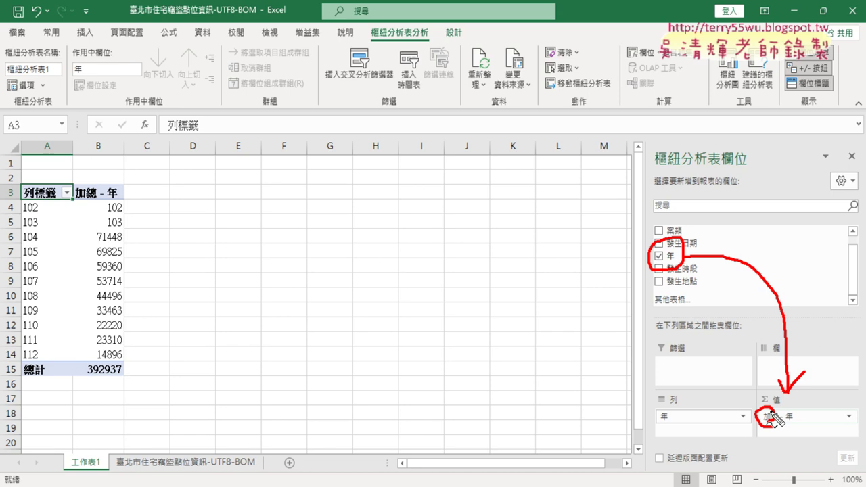
key(Escape)
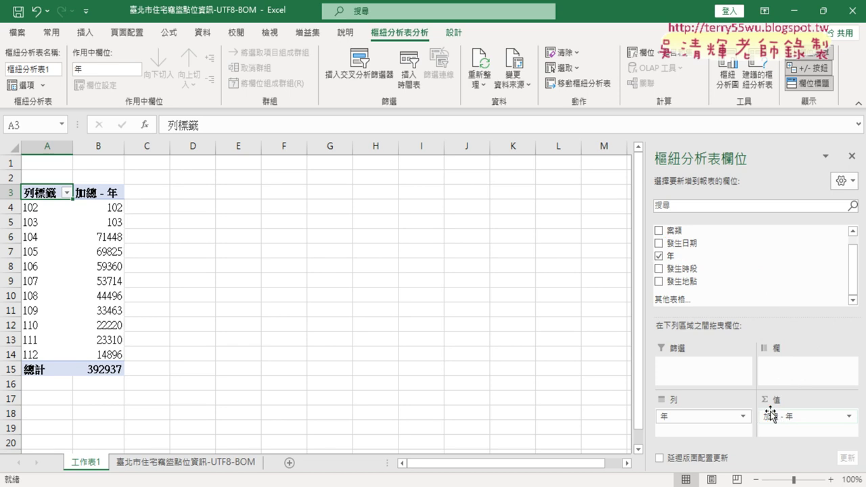
click(850, 417)
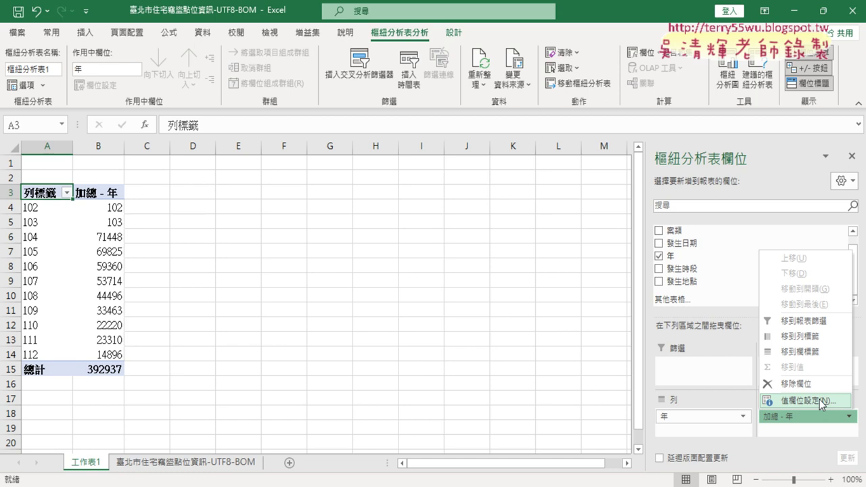
Change the 年 value field to summarize by 計數 (Count), giving a total of 3680.
click(821, 400)
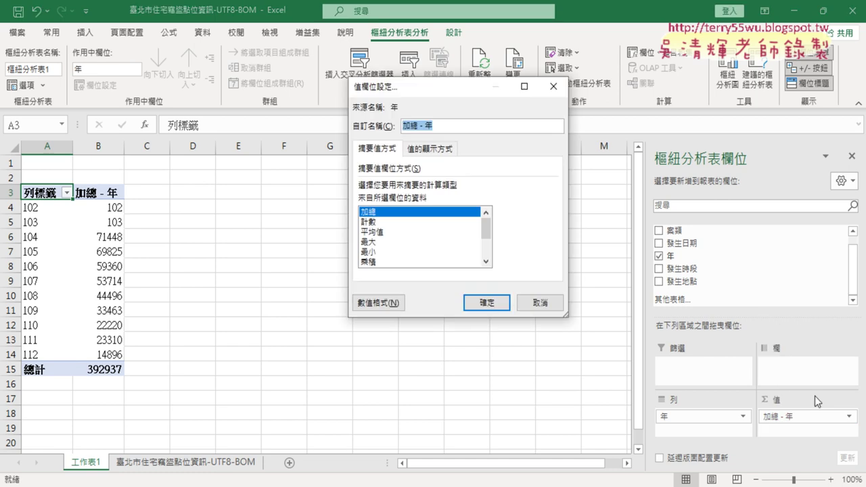
click(374, 222)
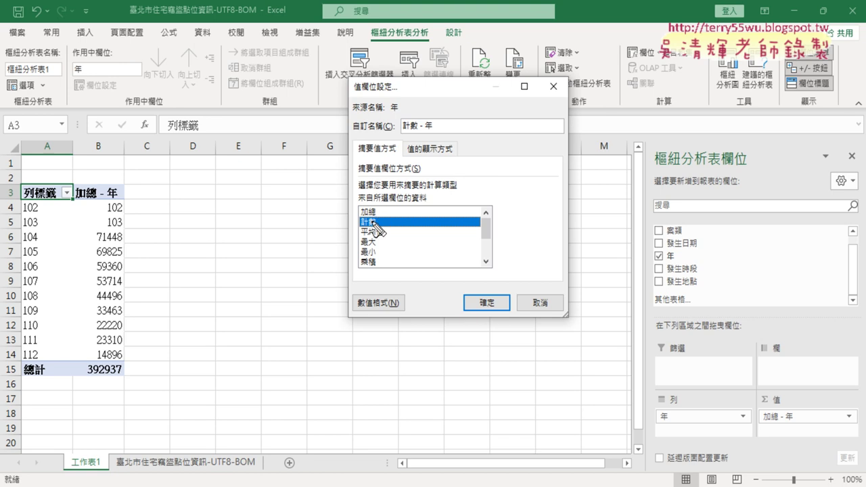
drag(360, 228, 377, 228)
drag(362, 217, 373, 217)
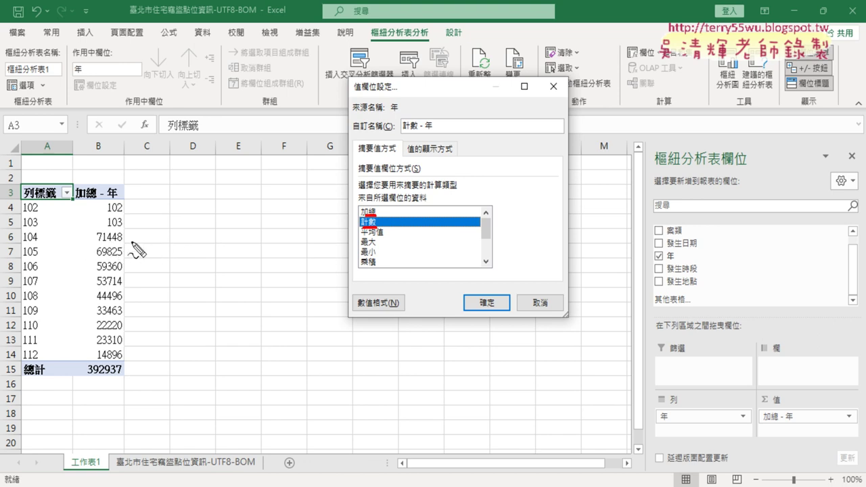
key(Escape)
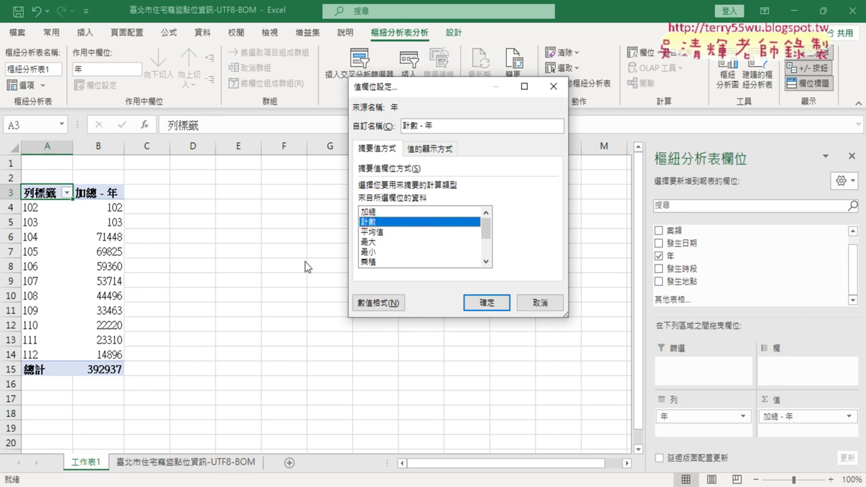
click(487, 305)
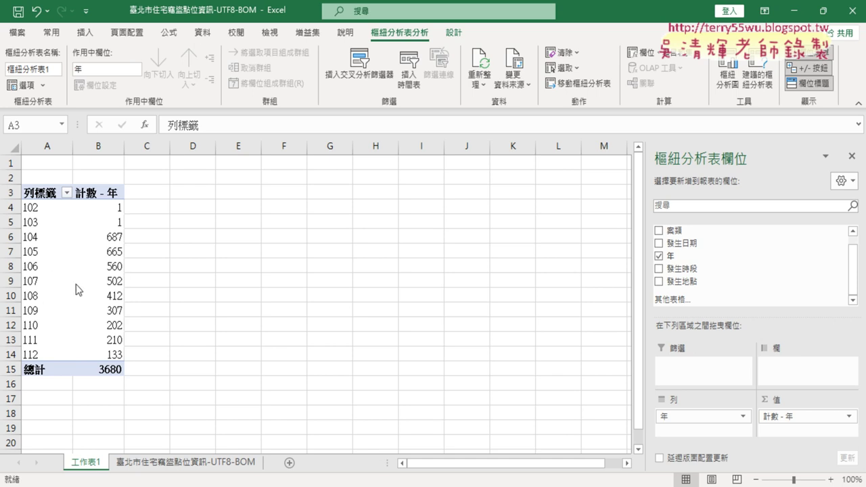
Highlight the outlier year rows 102, 103 and 112, then show the Row Labels filter list.
click(42, 209)
drag(12, 207, 12, 223)
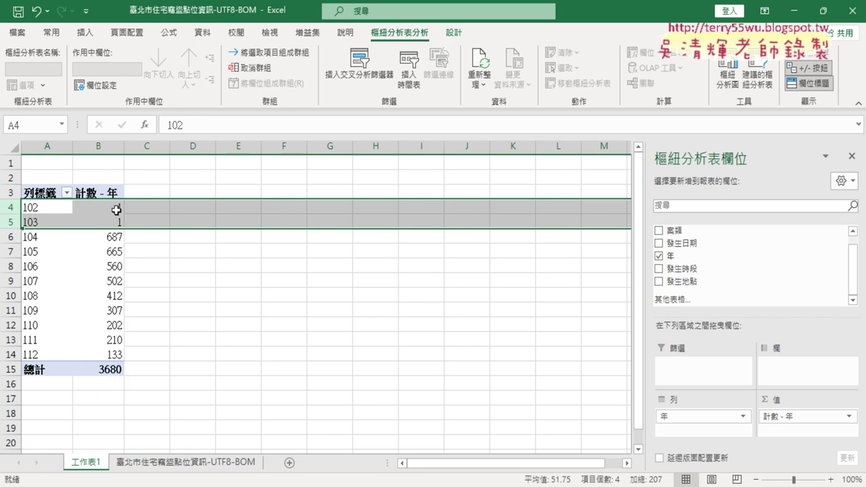
click(11, 354)
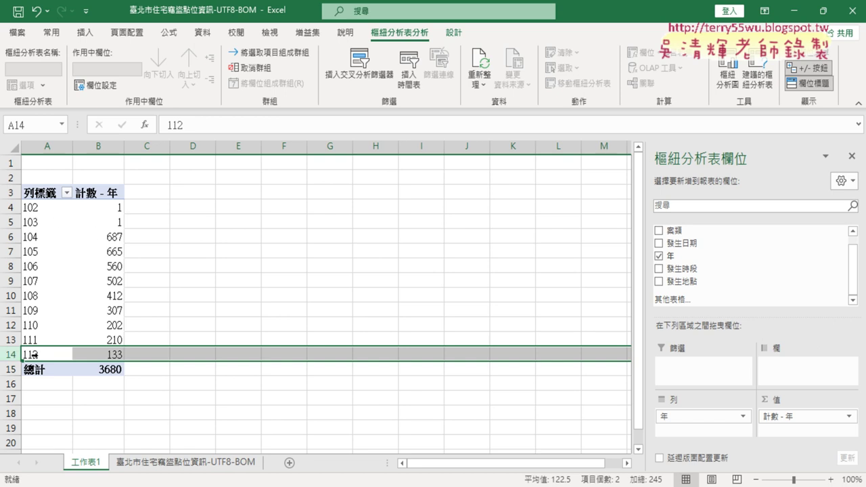
click(67, 194)
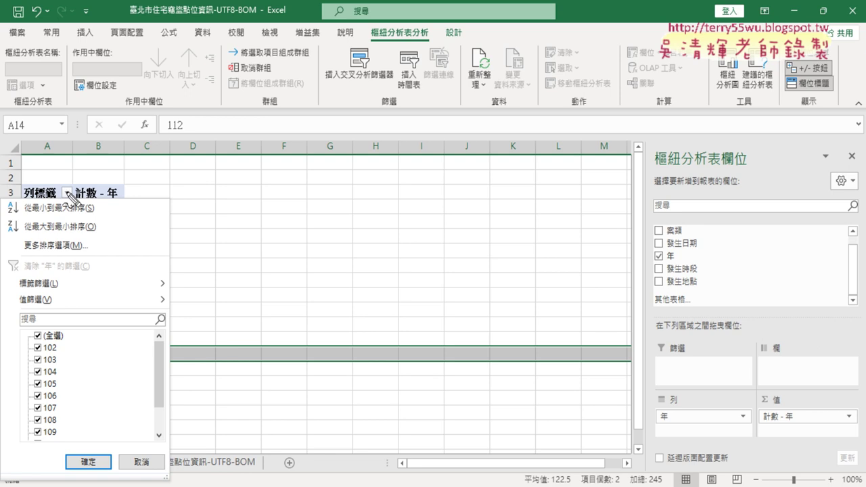
Uncheck 102, 103 and 112 in the year filter, leaving 104–111 with a 總計 of 3545.
drag(65, 186, 70, 203)
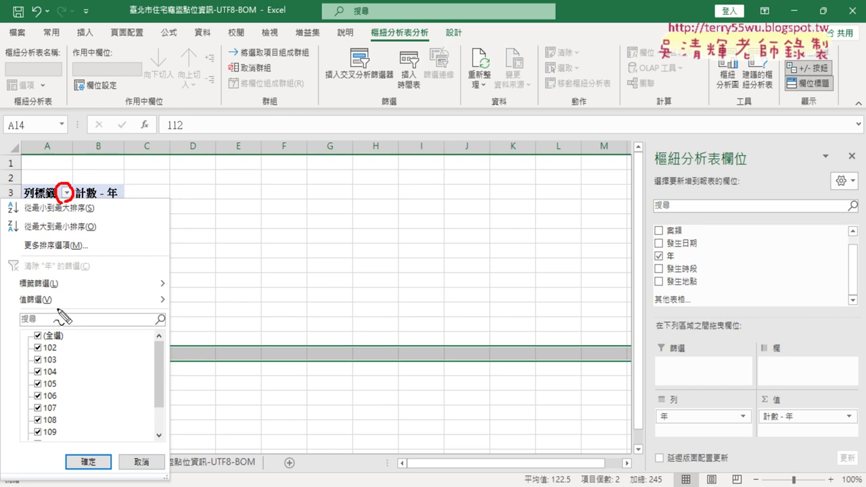
key(Escape)
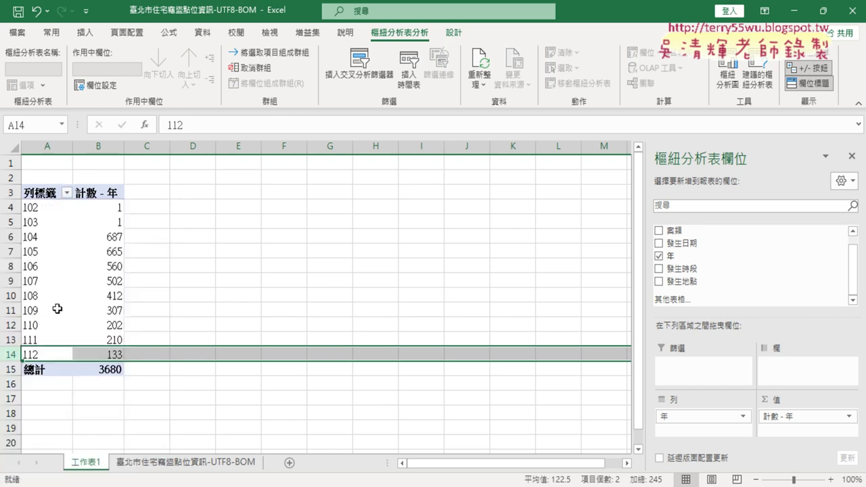
click(67, 193)
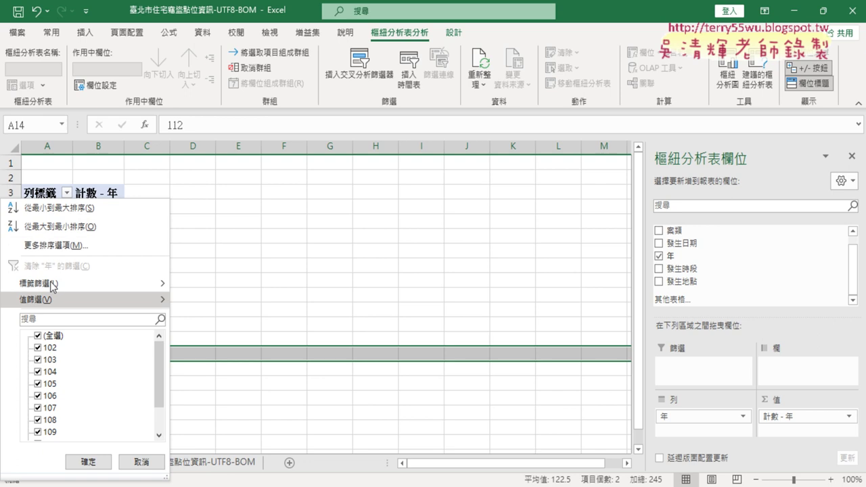
click(38, 347)
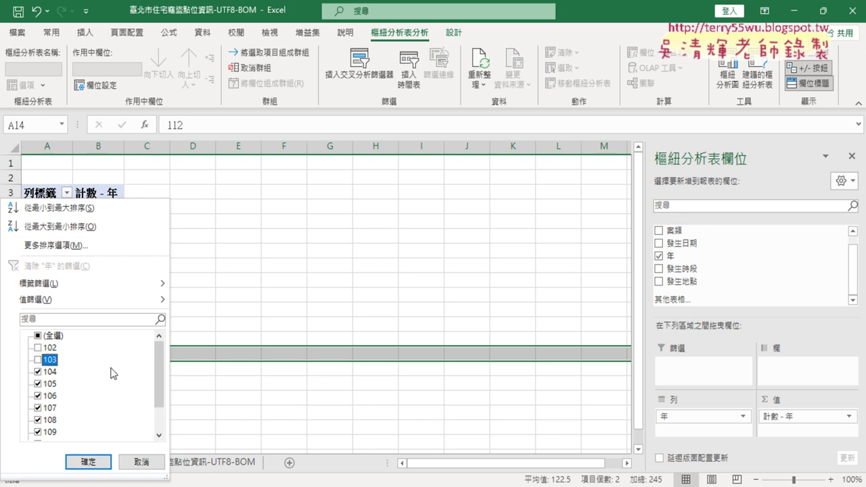
drag(155, 379, 157, 406)
click(55, 432)
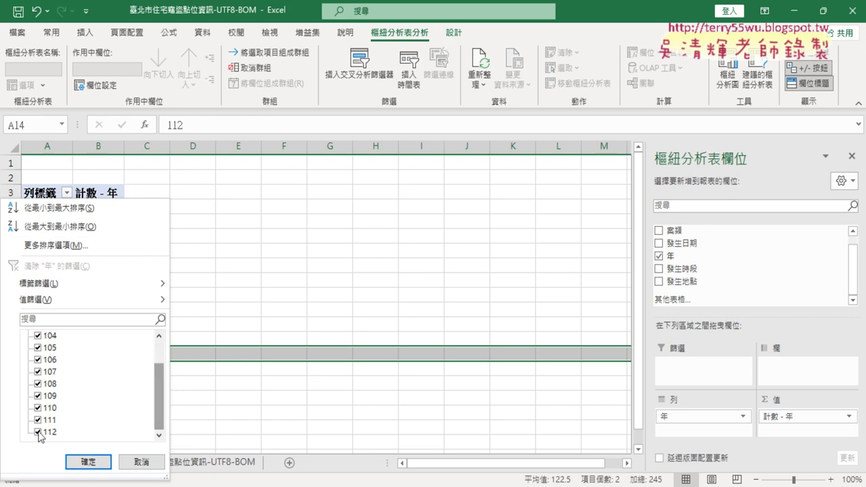
click(88, 463)
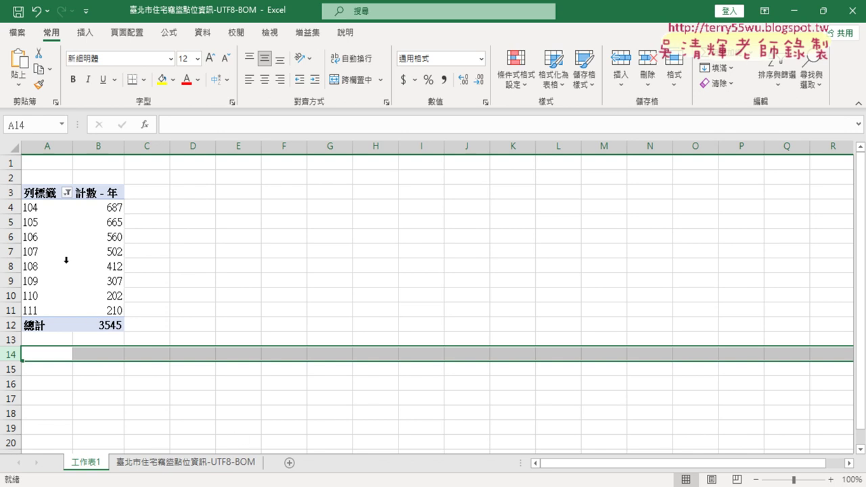
Select the year rows 104–111 and the 502 count for 107 to bring back the field list.
click(9, 207)
drag(9, 206, 10, 311)
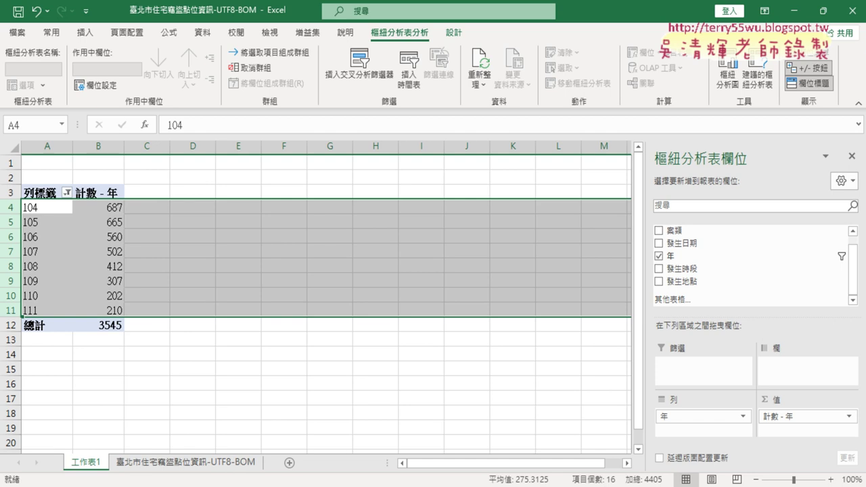
click(83, 249)
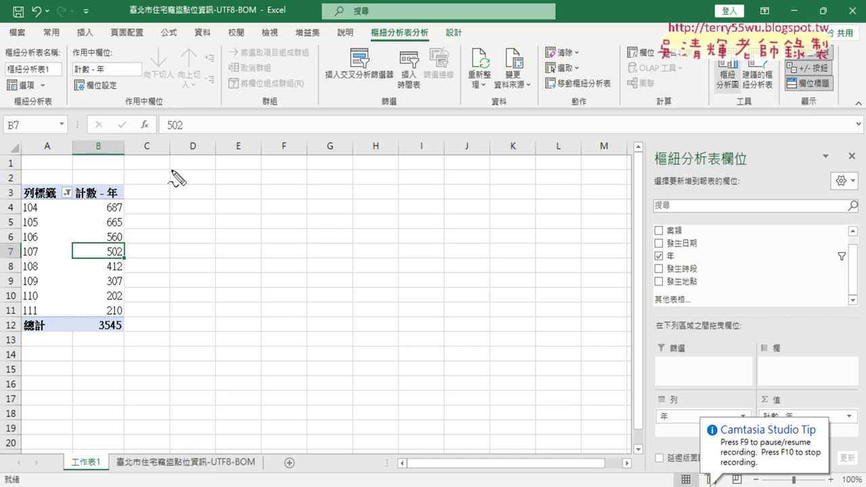
drag(170, 171, 179, 172)
drag(174, 171, 174, 182)
drag(579, 445, 557, 448)
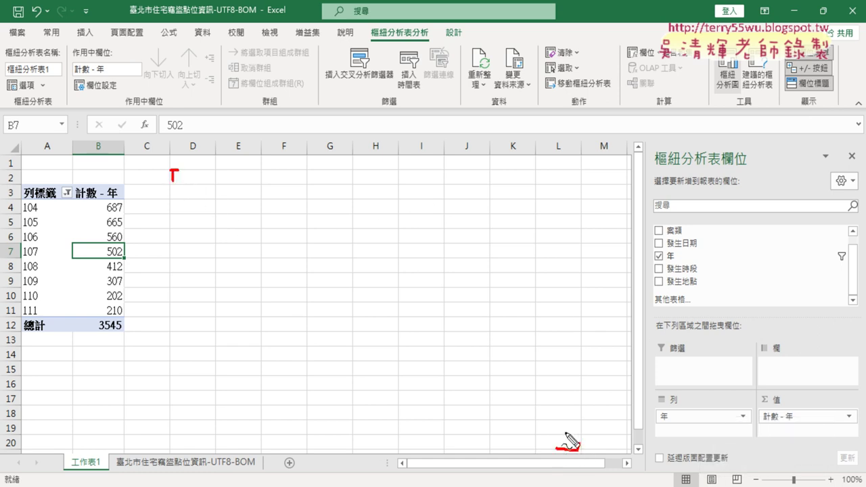
drag(744, 53, 744, 101)
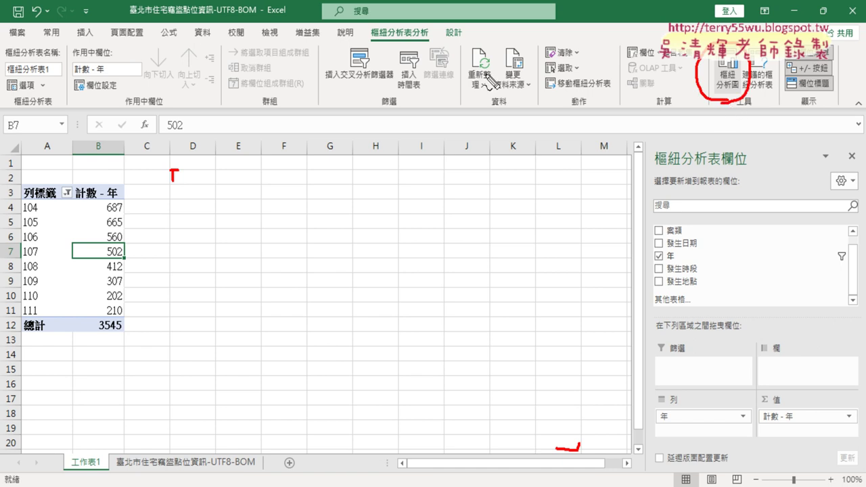
mouse_move(370, 47)
mouse_down()
mouse_move(406, 42)
mouse_move(396, 65)
mouse_up()
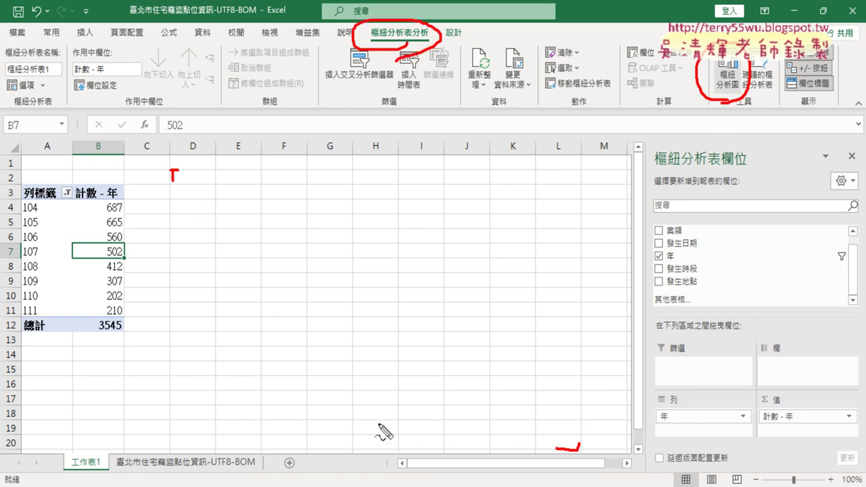
key(Escape)
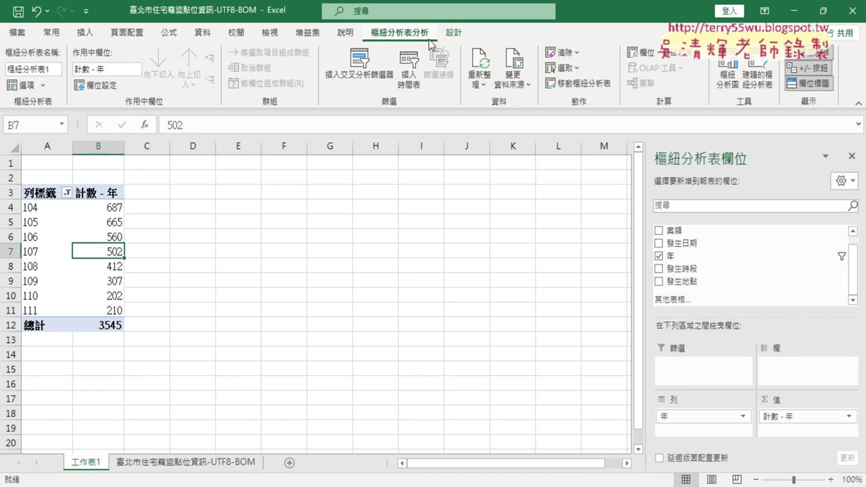
click(728, 86)
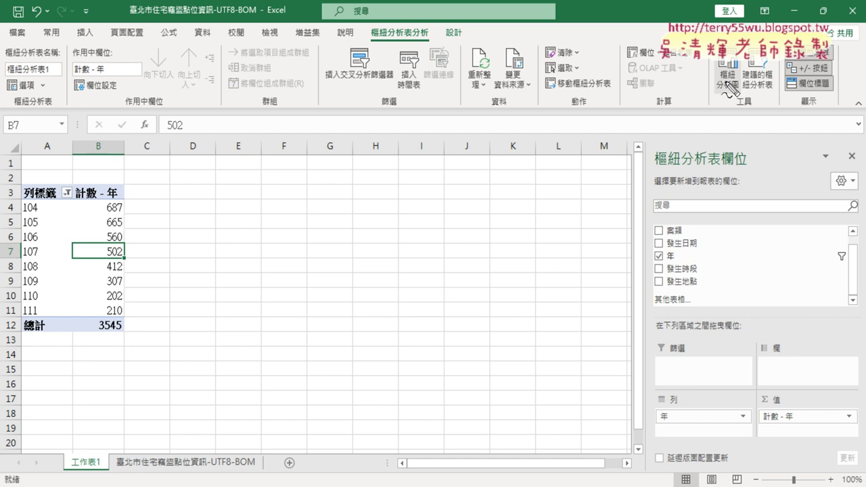
drag(440, 29, 448, 32)
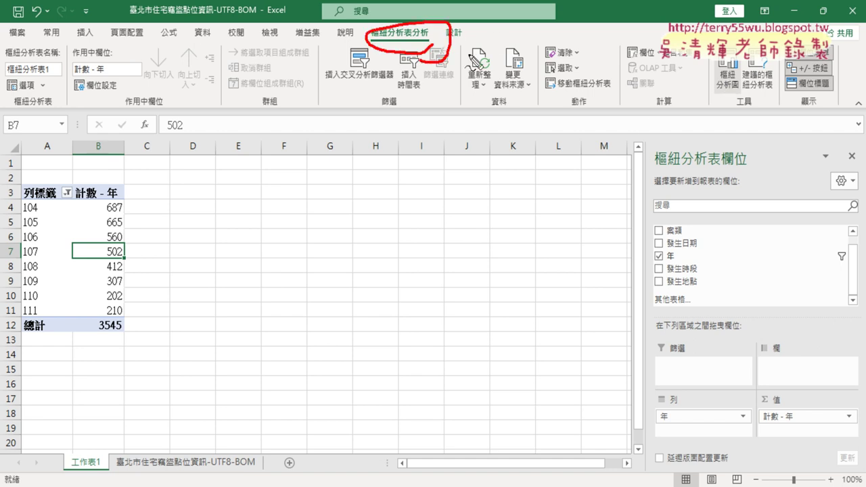
mouse_move(704, 70)
mouse_down()
mouse_move(710, 96)
mouse_move(738, 116)
mouse_up()
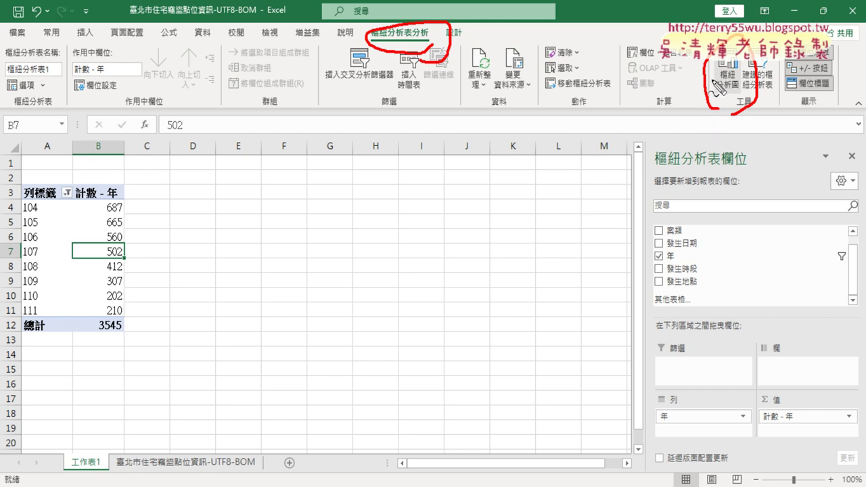
key(Escape)
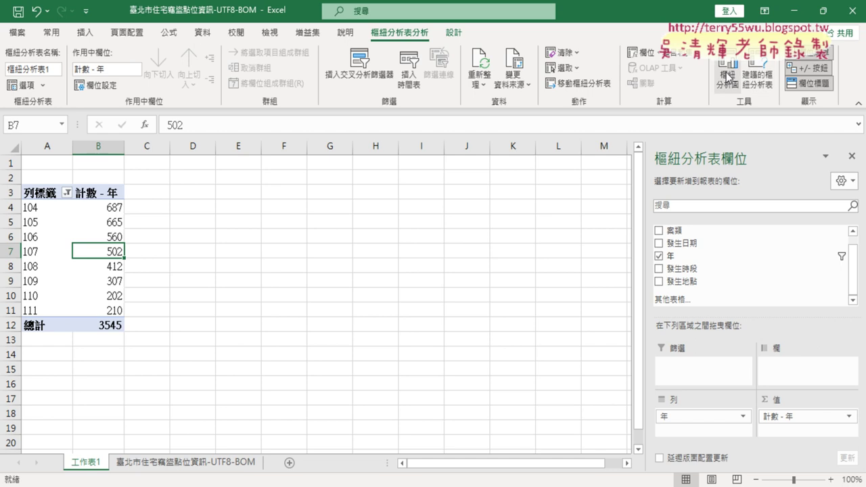
Insert a 折線圖 Line with Markers PivotChart of the yearly counts for 104–111.
click(729, 80)
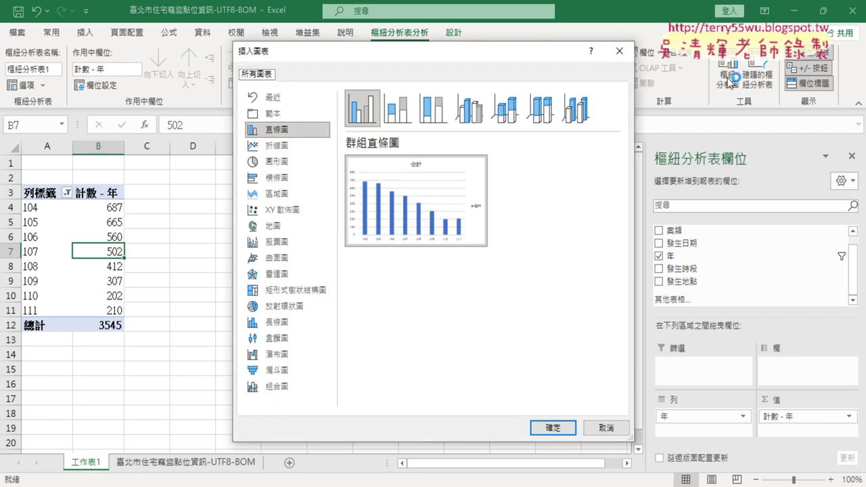
click(285, 151)
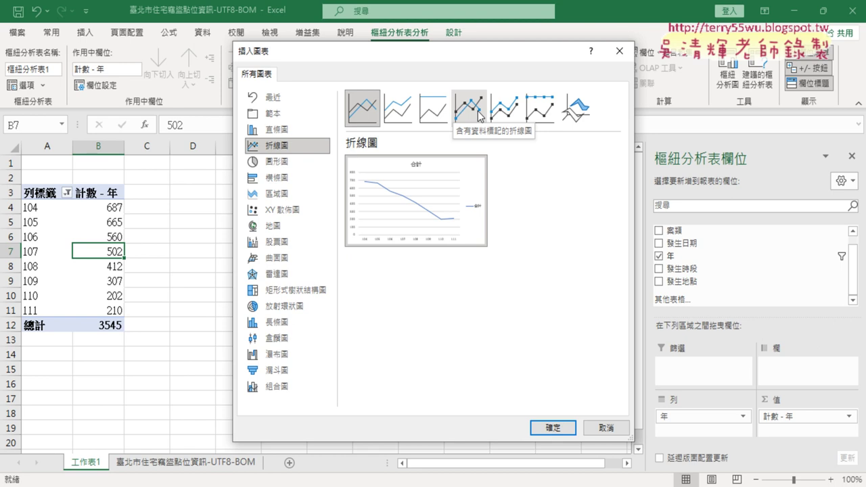
click(479, 115)
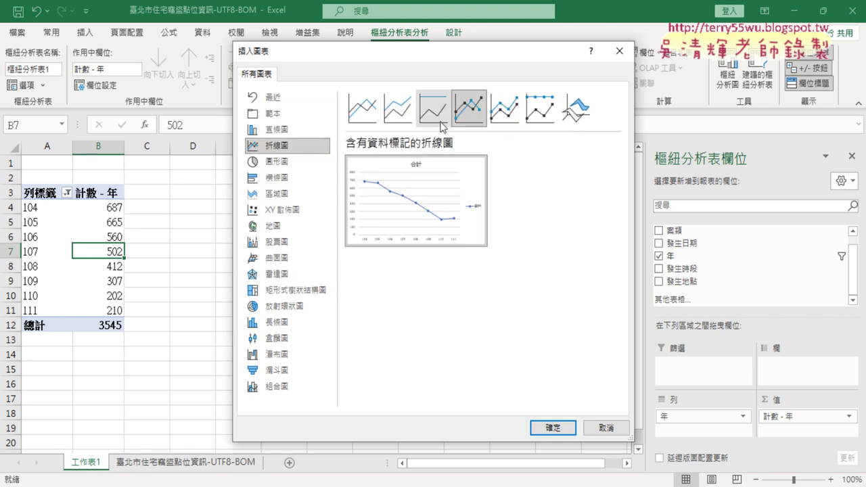
click(551, 427)
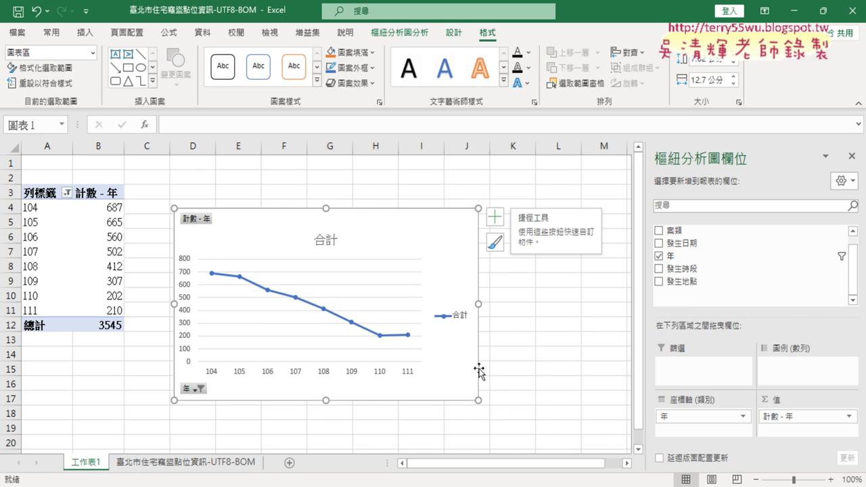
Move the chart next to the pivot table and resize it to span about D2:L20.
drag(233, 224, 230, 188)
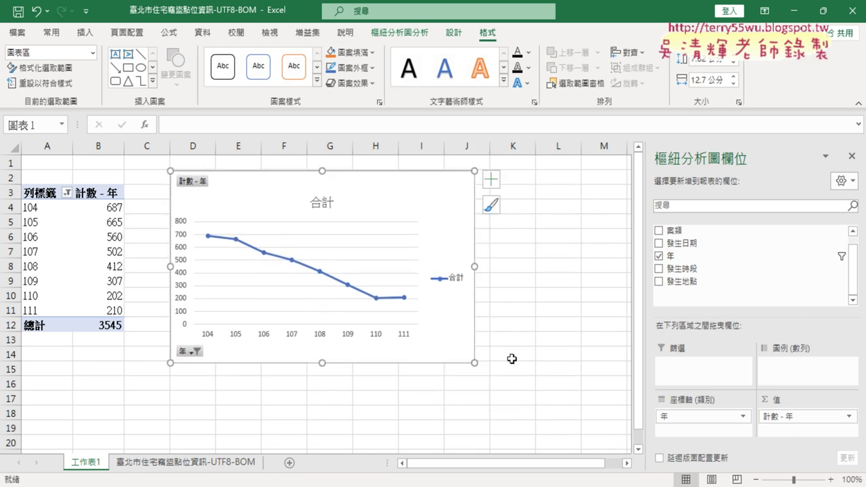
drag(473, 365, 576, 444)
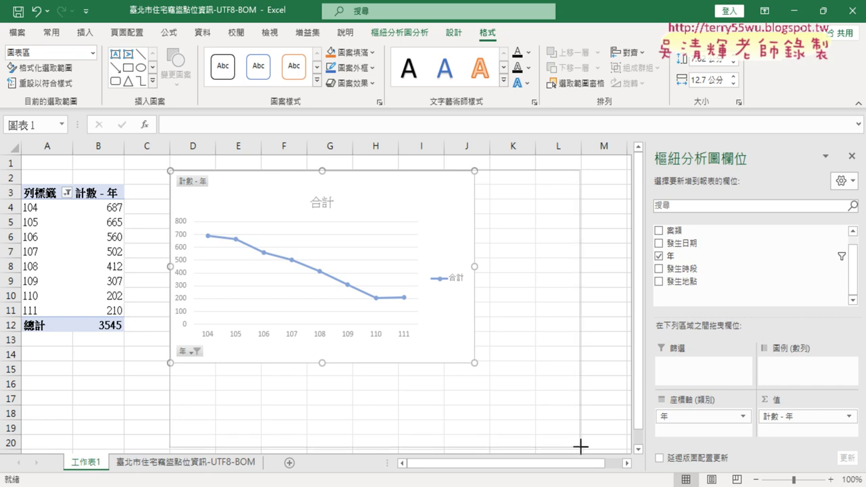
drag(576, 444, 580, 448)
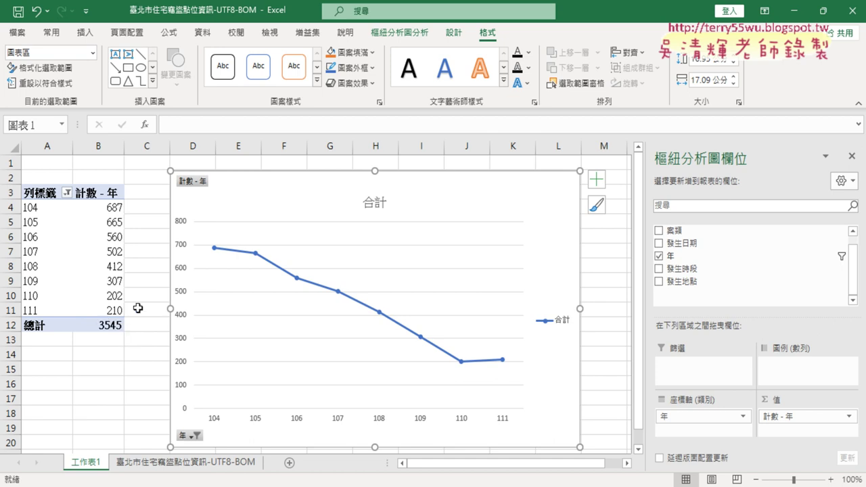
click(108, 207)
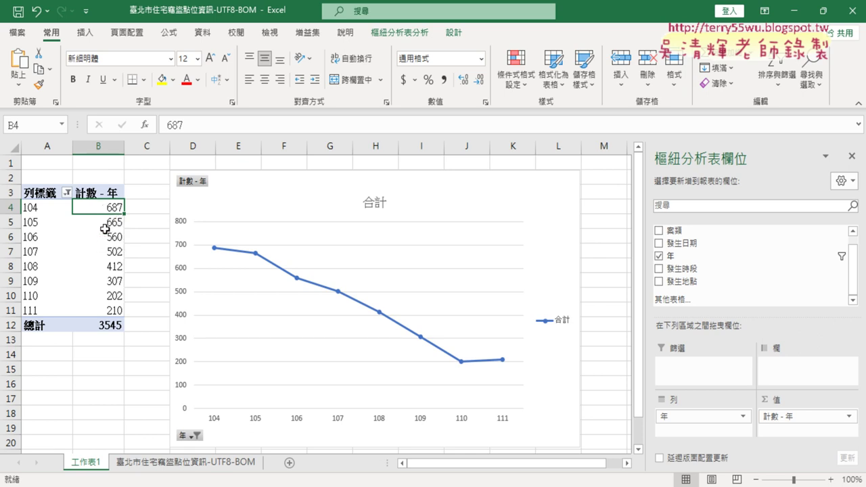
click(101, 224)
click(102, 237)
click(105, 253)
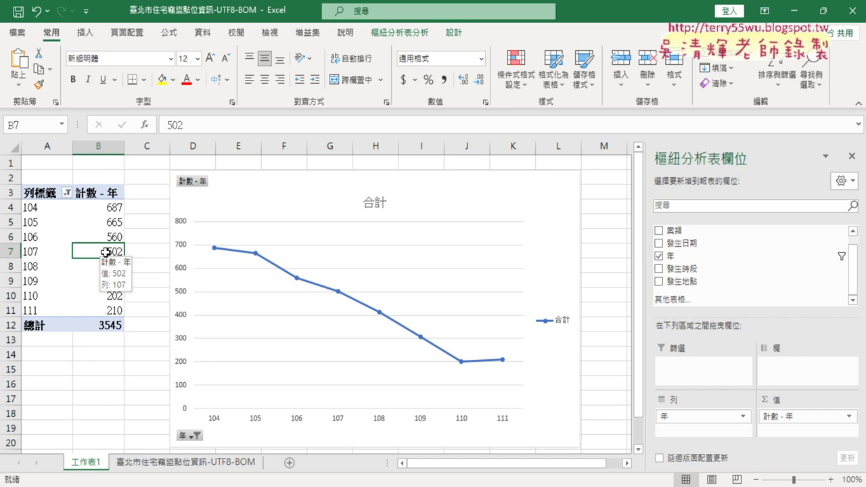
click(106, 208)
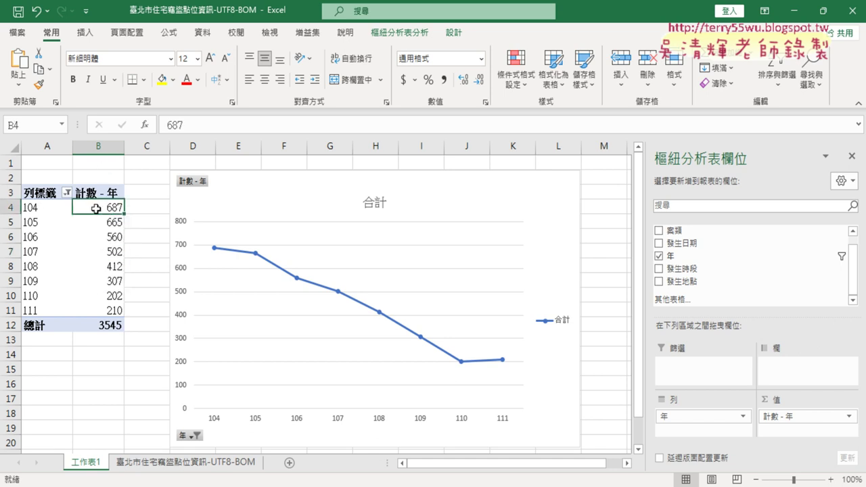
mouse_move(108, 208)
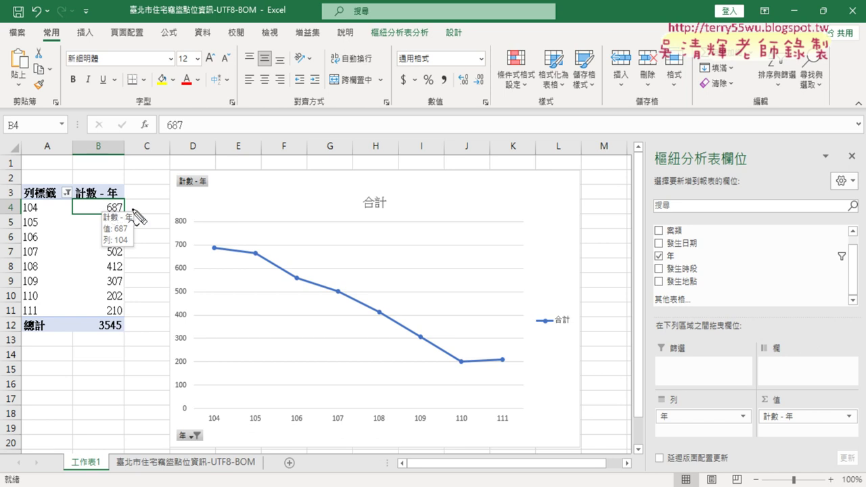
drag(134, 222, 130, 234)
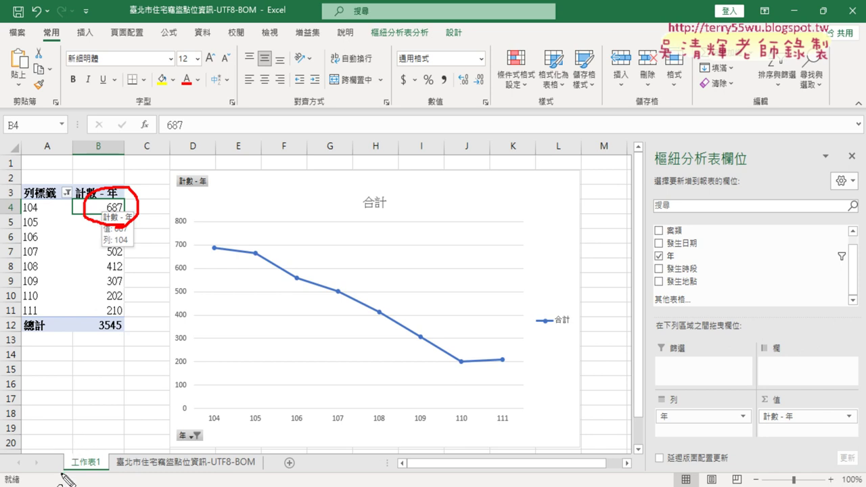
mouse_move(41, 474)
mouse_down()
mouse_move(54, 447)
mouse_move(46, 474)
mouse_up()
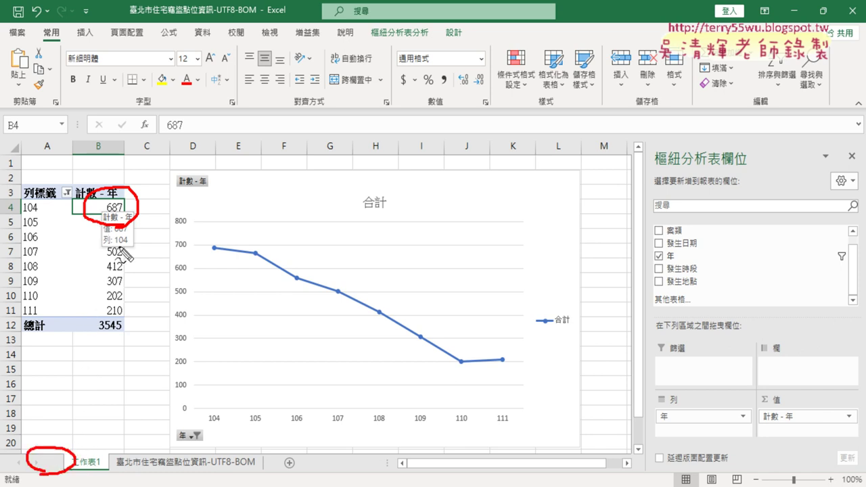
key(Escape)
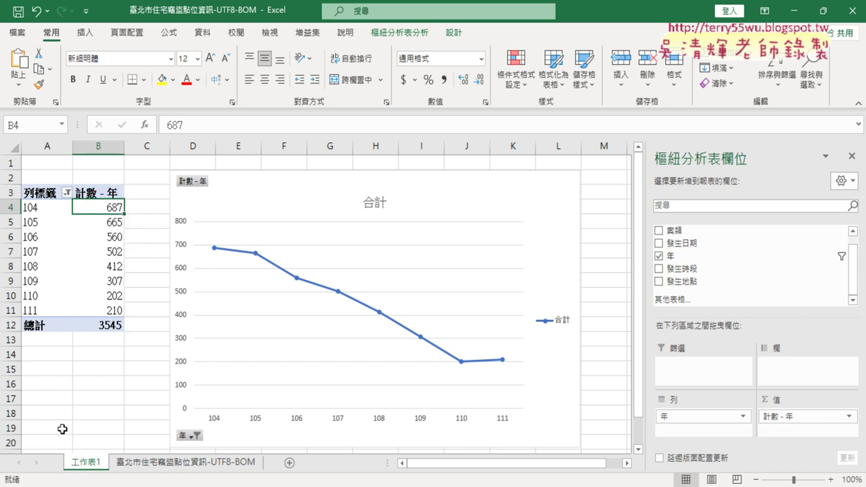
Drill into the year-104 count to list its case records on a new sheet 工作表2.
double_click(103, 206)
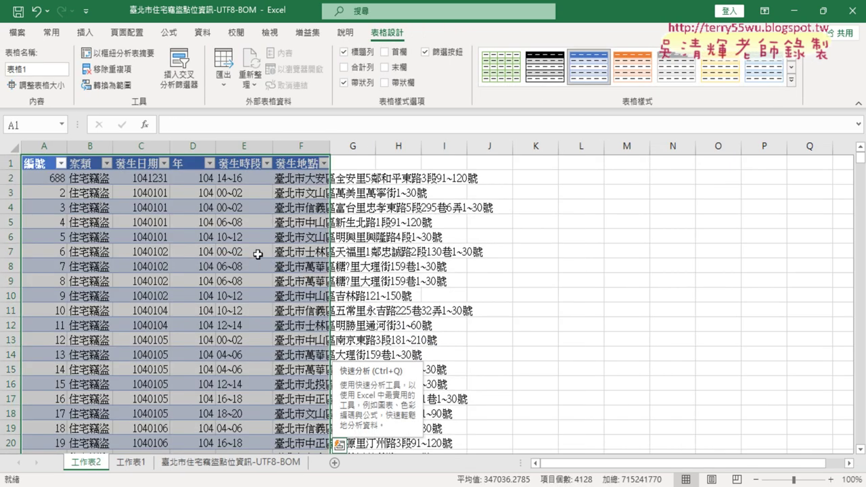
click(139, 467)
click(92, 464)
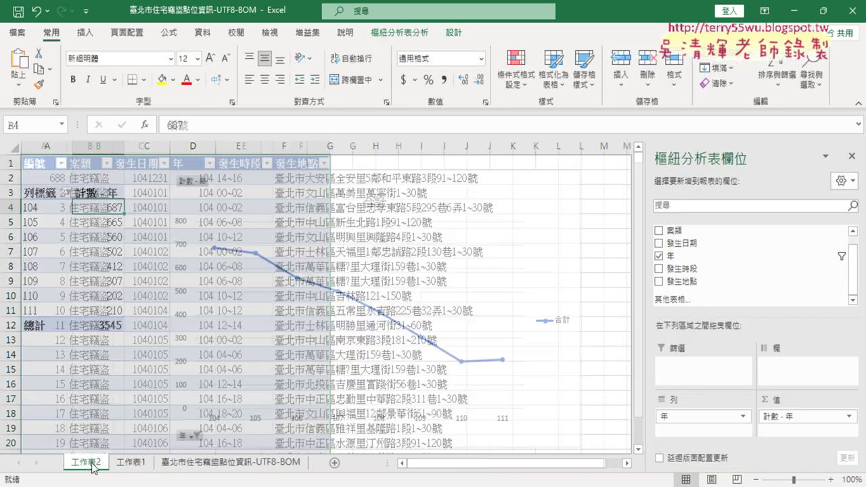
Check the 發生日期 and 年 columns to confirm the detail data ends at row 688.
click(139, 146)
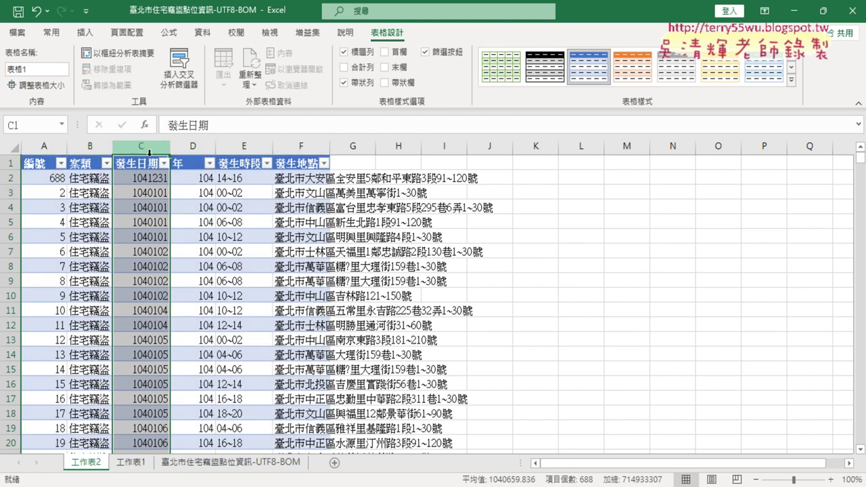
scroll(172, 280, down, 4)
scroll(174, 281, down, 4)
scroll(174, 280, down, 3)
scroll(174, 280, down, 8)
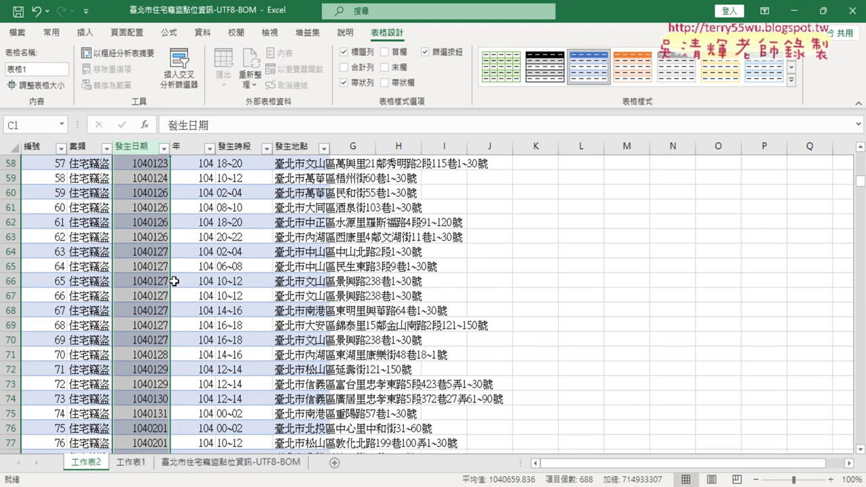
scroll(174, 281, down, 7)
scroll(174, 281, down, 7)
scroll(174, 280, down, 8)
scroll(174, 280, up, 5)
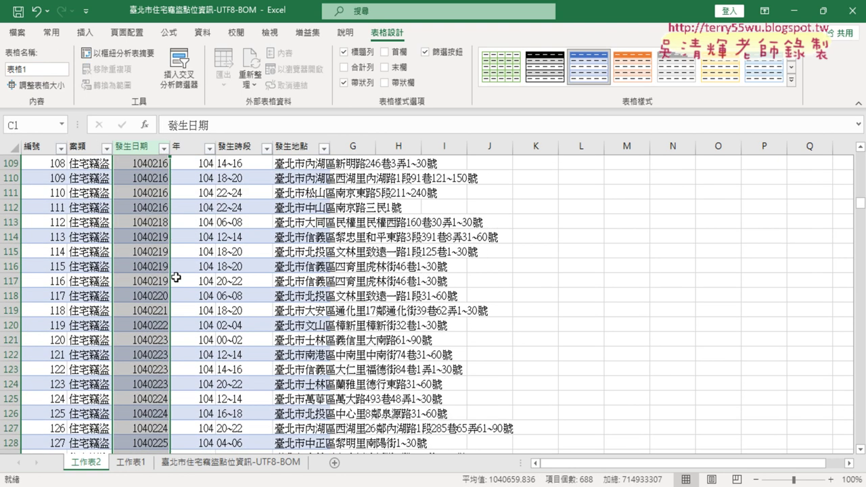
scroll(175, 279, up, 11)
scroll(176, 278, up, 8)
scroll(176, 278, up, 10)
scroll(176, 277, up, 3)
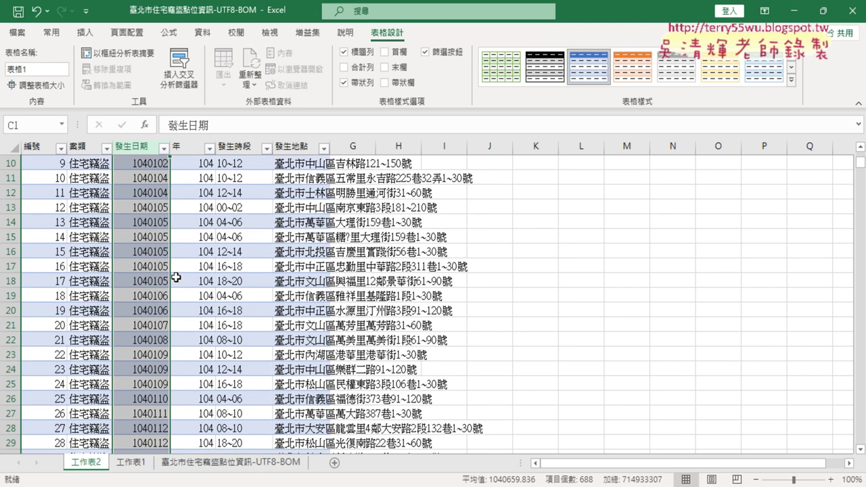
scroll(176, 277, up, 2)
click(190, 145)
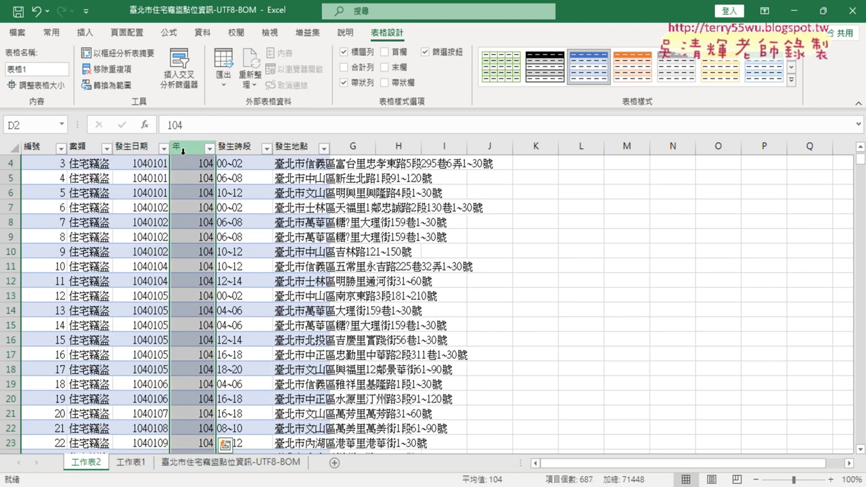
scroll(193, 159, up, 1)
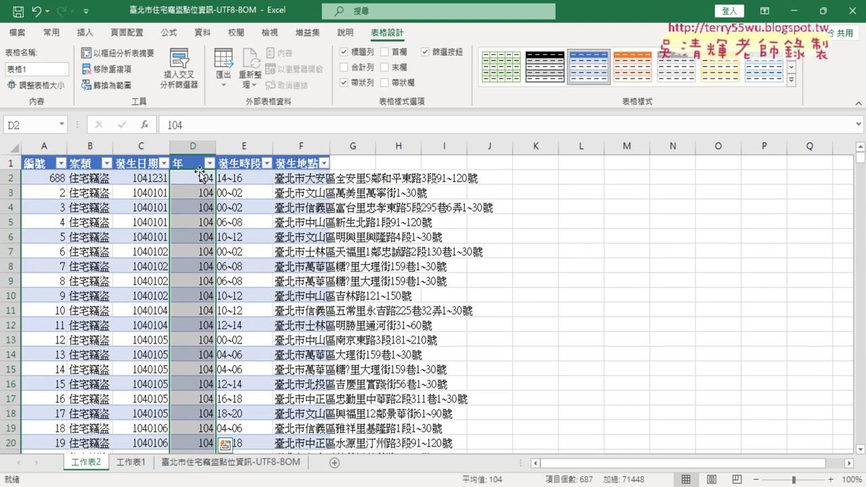
click(184, 163)
key(ctrl+Down)
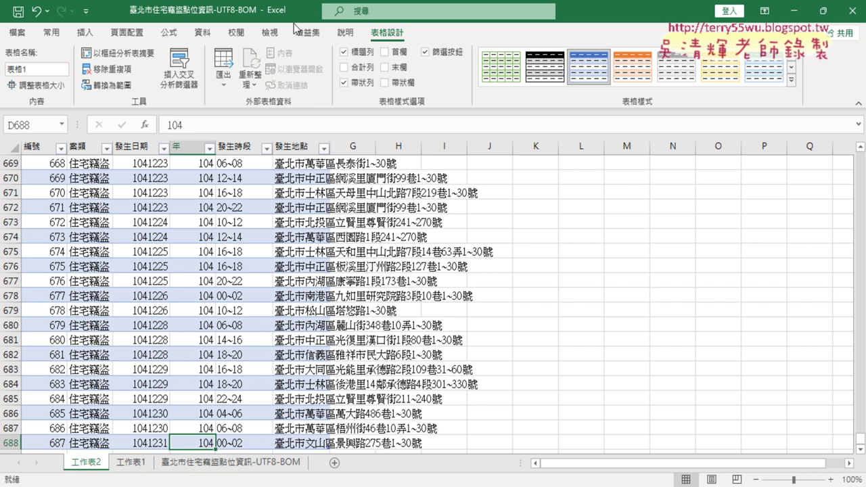
Rename the 工作表2 sheet to 104.
double_click(86, 463)
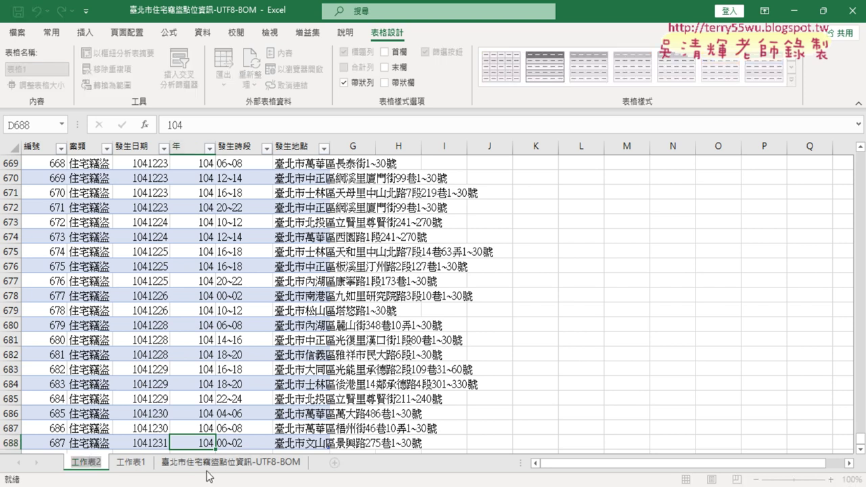
text(104)
key(Return)
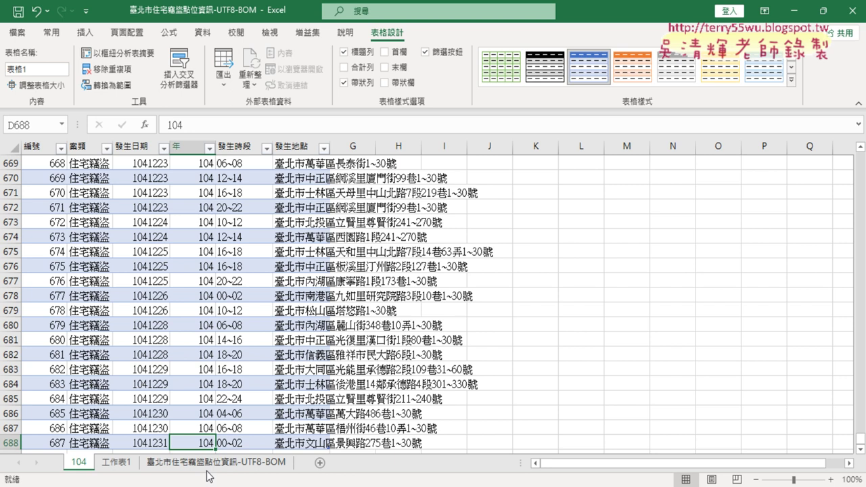
right_click(86, 465)
Delete the 104 sheet and clear the old chart title 合計.
click(128, 300)
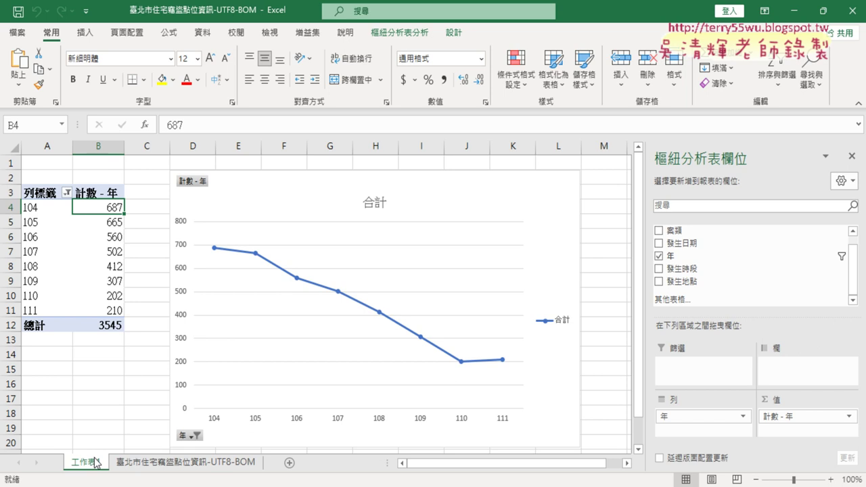
click(379, 205)
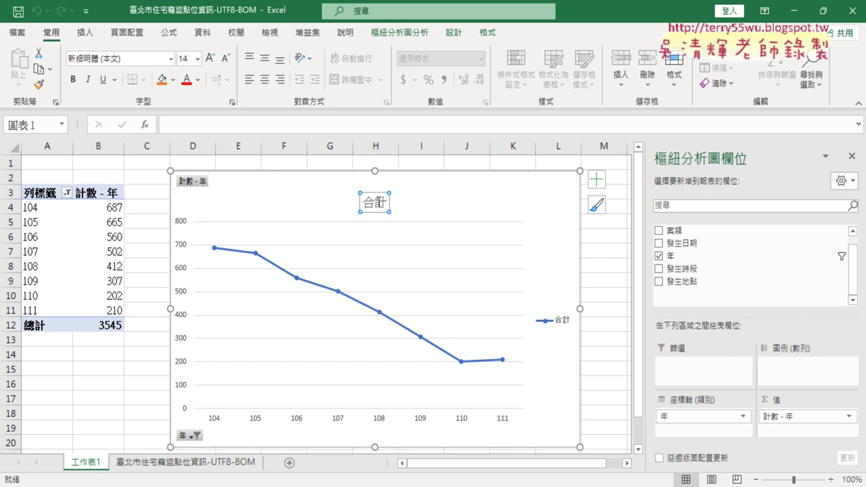
drag(366, 204, 387, 204)
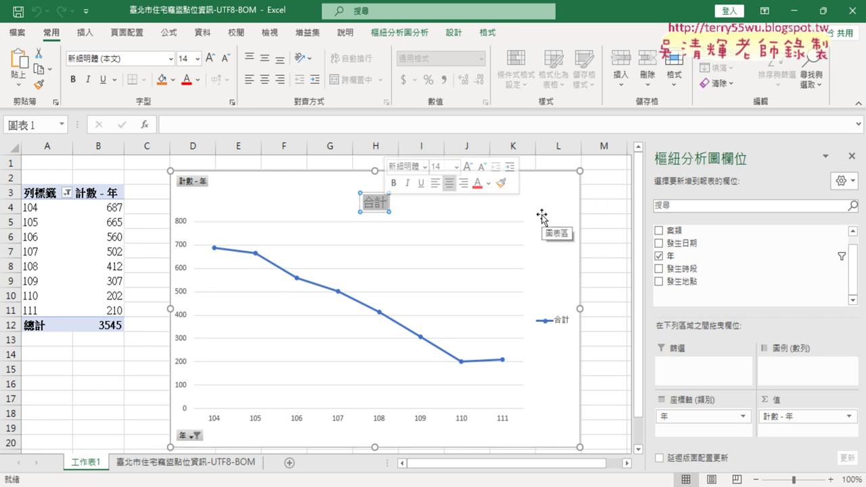
key(Delete)
text(ㄌㄧ)
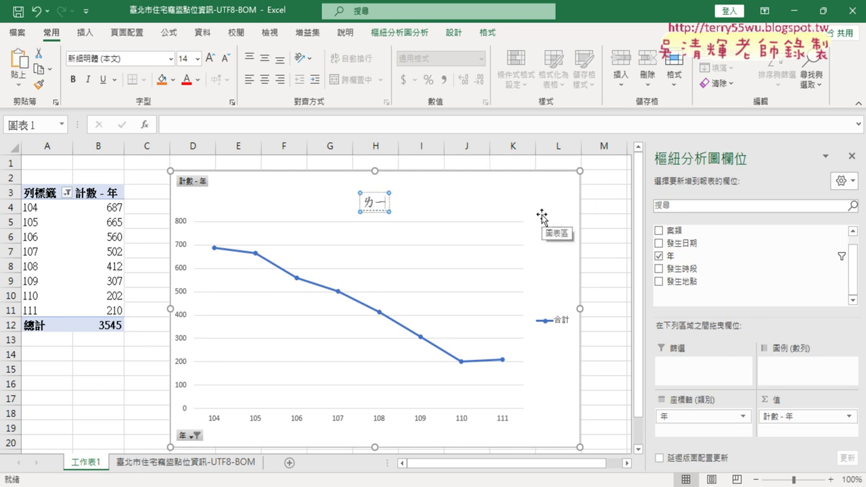
Retitle the line chart 歷年竊盜折線圖 and make the title text red.
text(立ㄋ)
text(ㄧㄢ6)
text(ㄑㄧㄝ4)
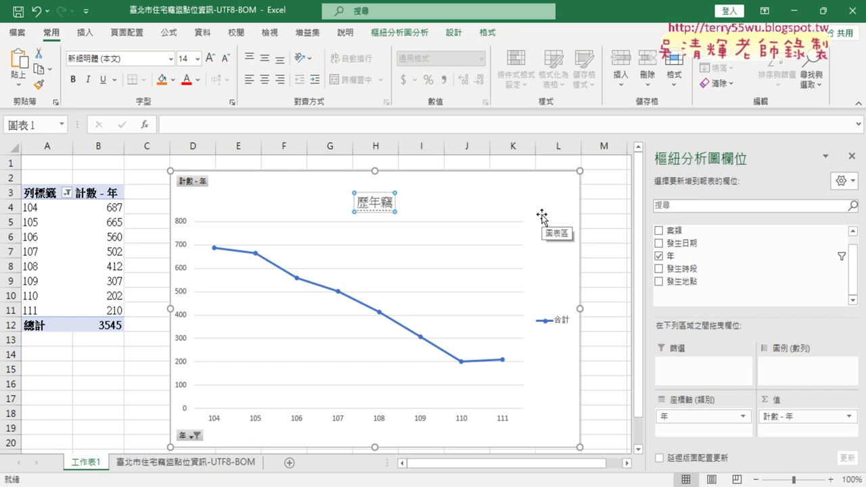
text(ㄉㄠ4ㄓ)
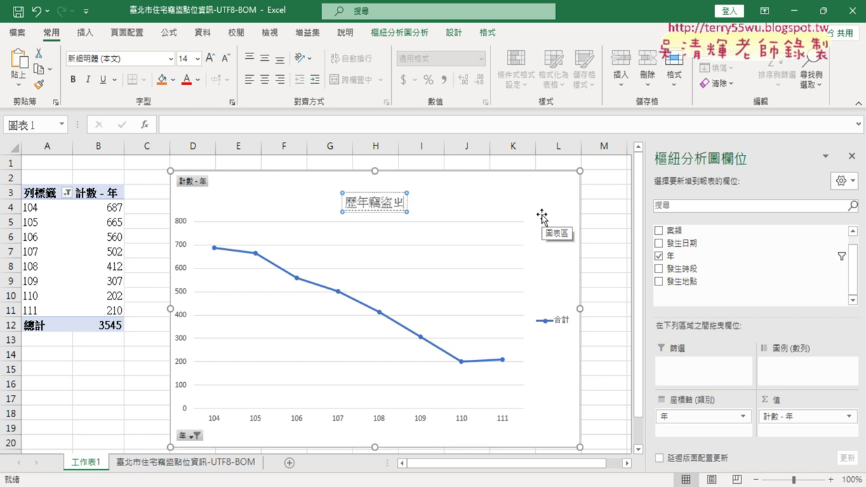
text(ㄜ6ㄒㄧㄢ4ㄊㄨ6)
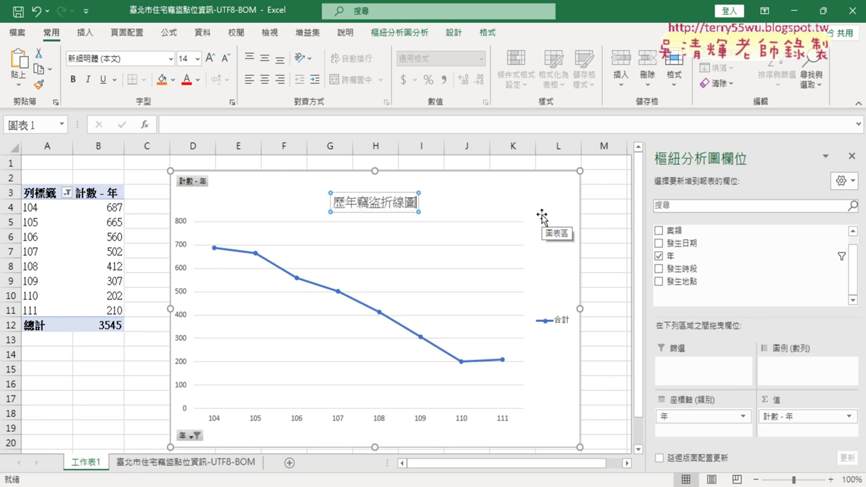
click(359, 193)
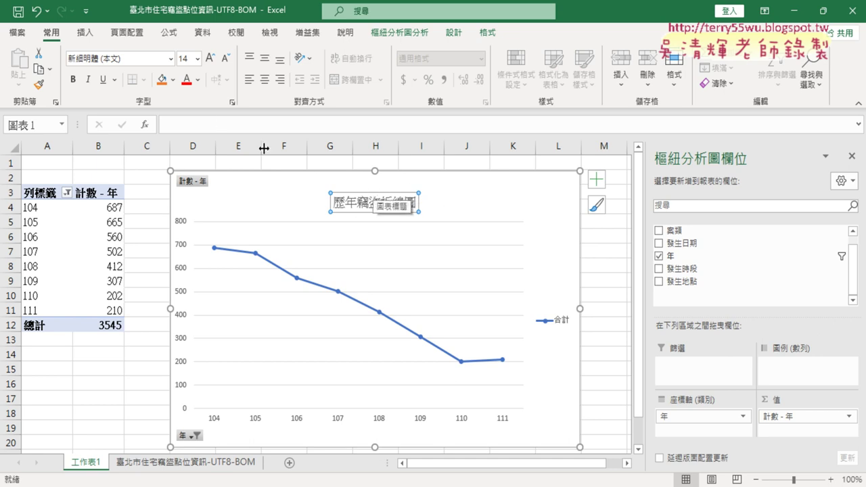
click(185, 79)
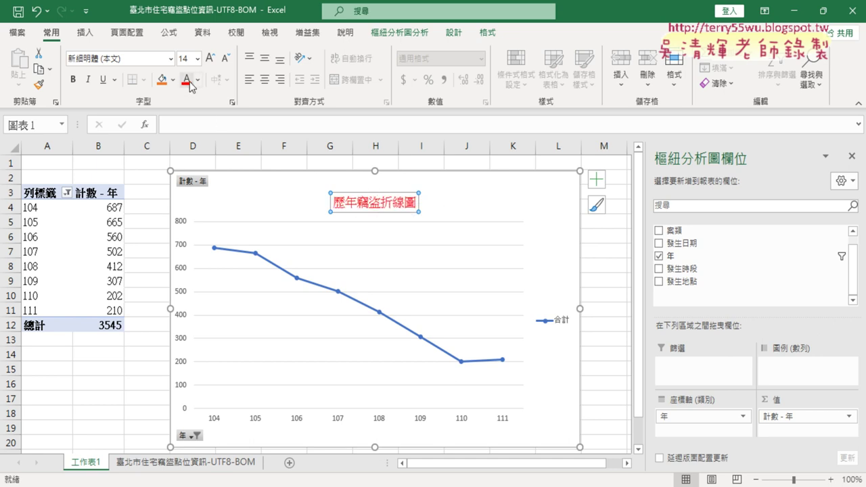
Make the chart title 歷年竊盜折線圖 bold at font size 20.
click(73, 79)
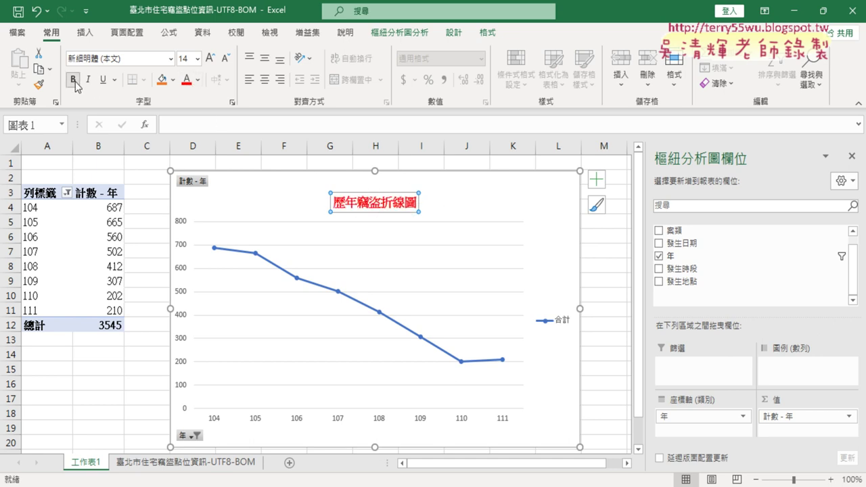
click(198, 59)
click(195, 212)
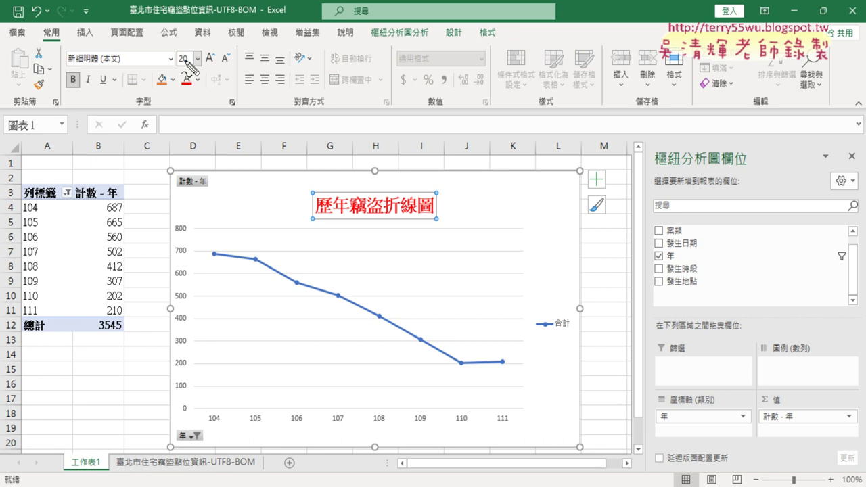
drag(197, 46, 201, 92)
drag(93, 62, 85, 106)
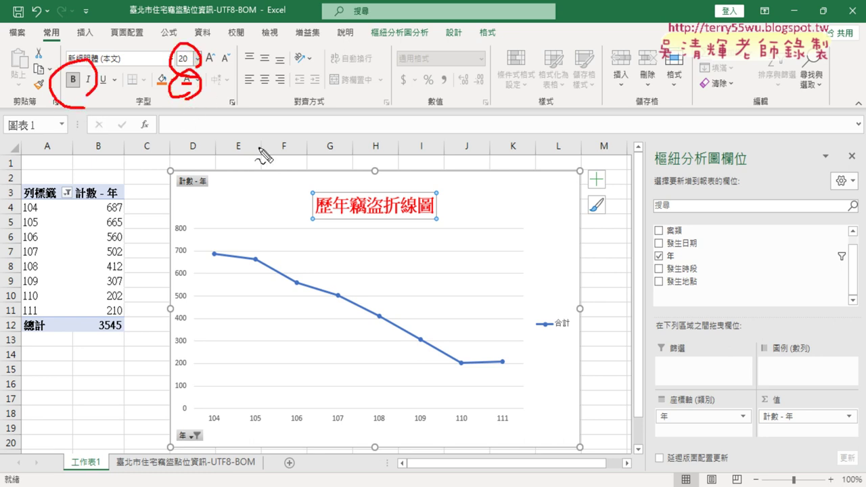
mouse_move(198, 96)
mouse_down()
mouse_move(297, 176)
mouse_move(279, 178)
mouse_up()
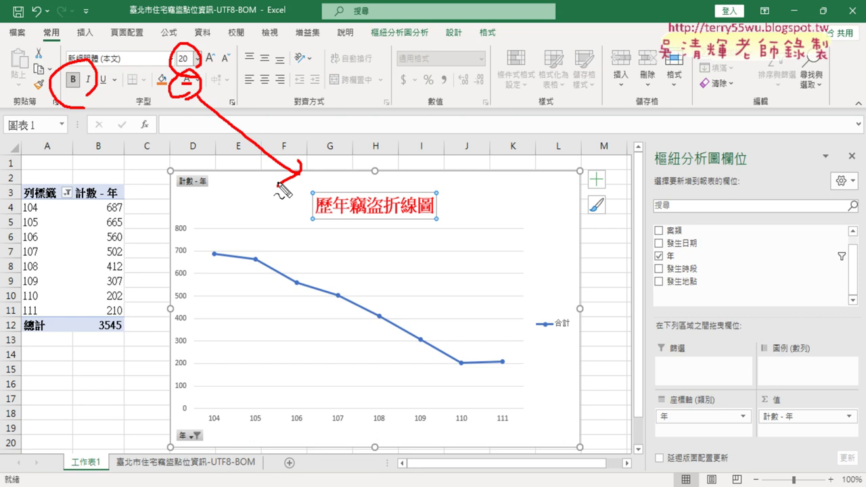
key(Escape)
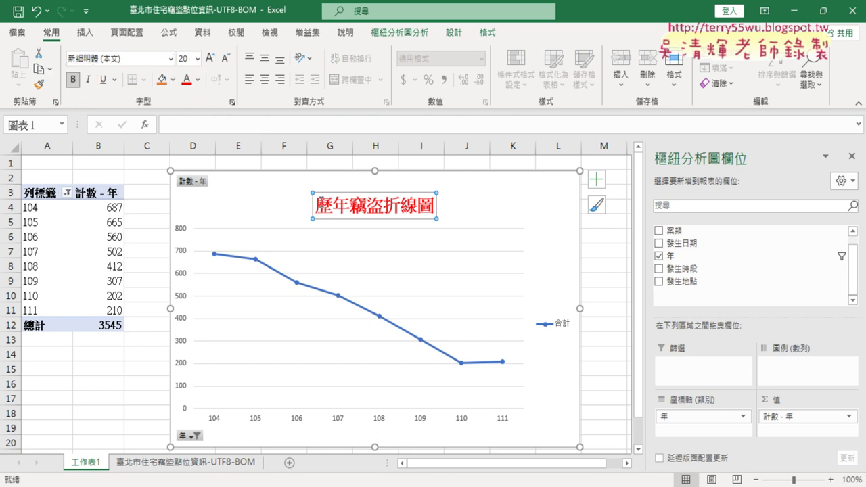
drag(317, 205, 435, 207)
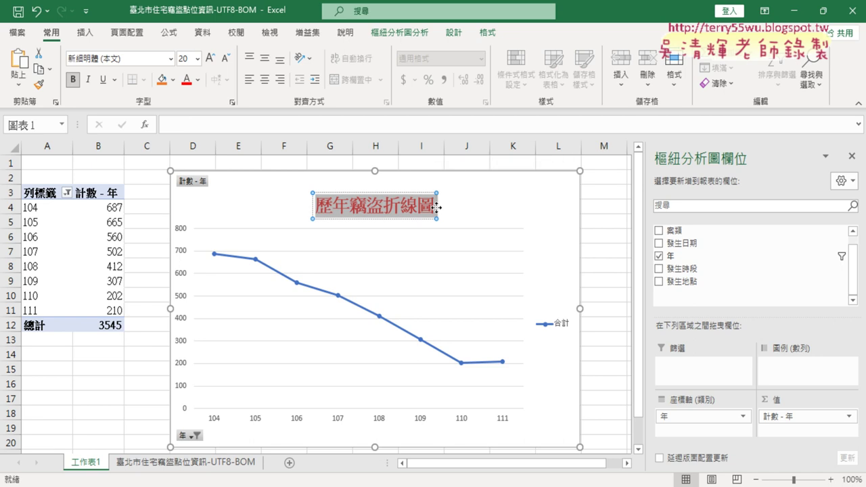
double_click(95, 463)
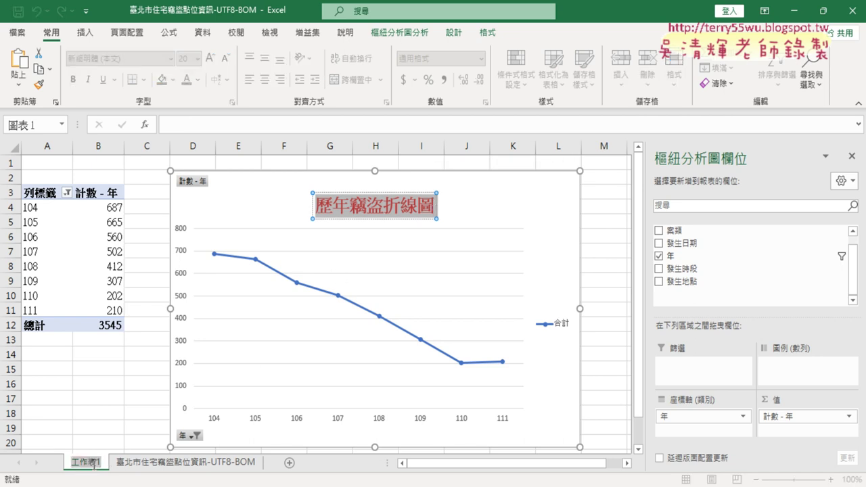
key(ctrl+v)
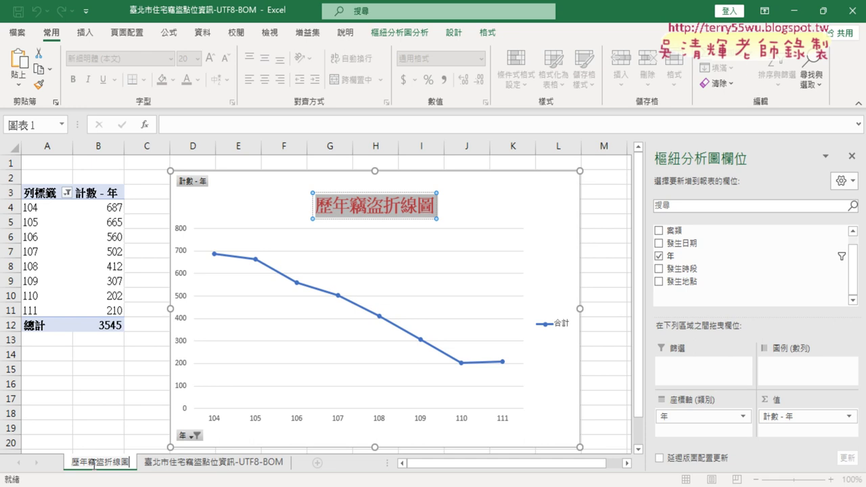
click(114, 370)
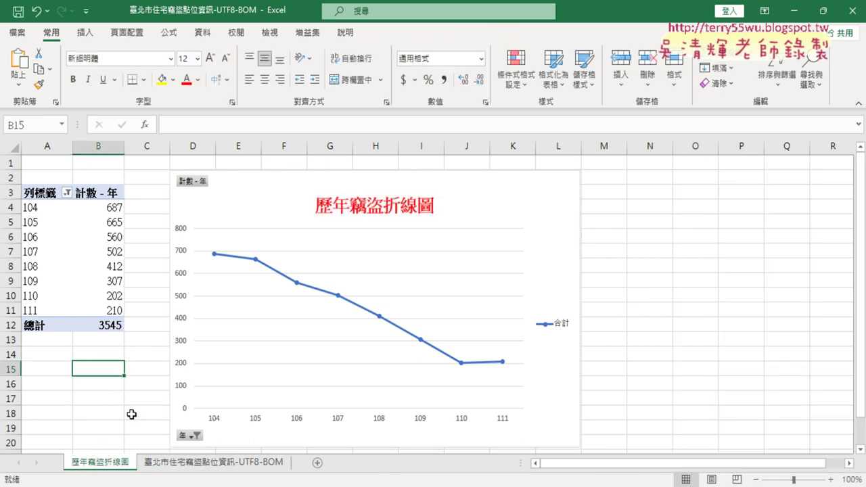
click(218, 468)
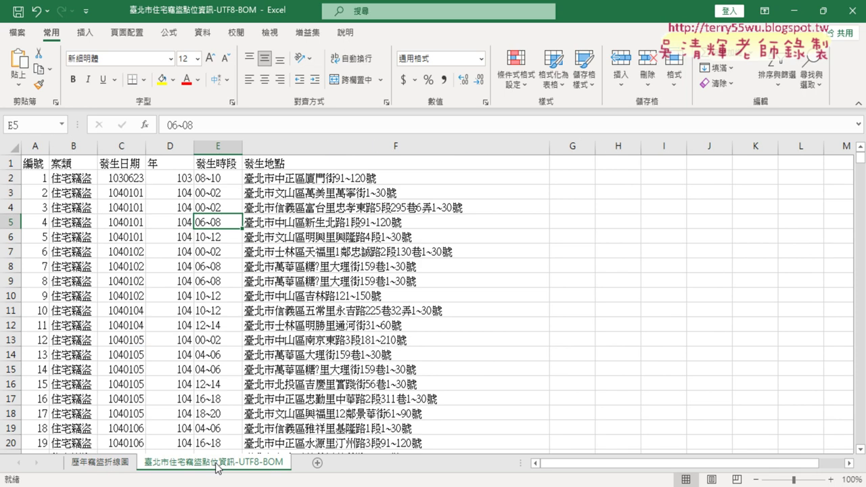
click(107, 469)
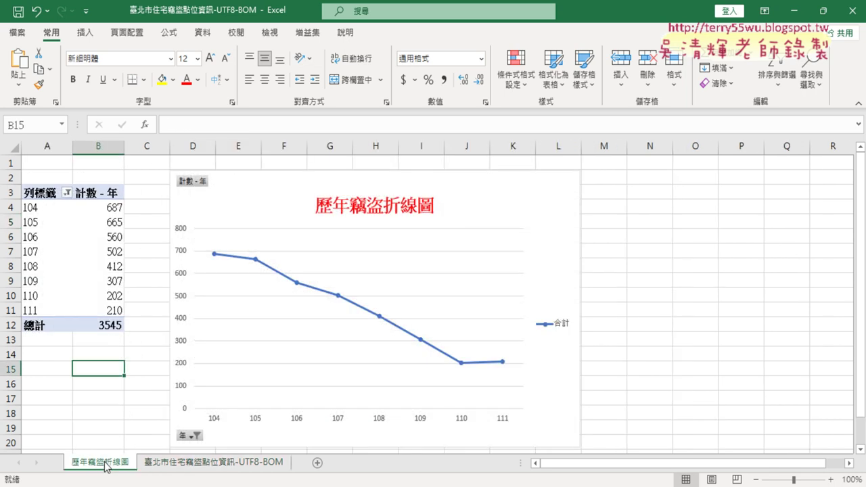
click(76, 264)
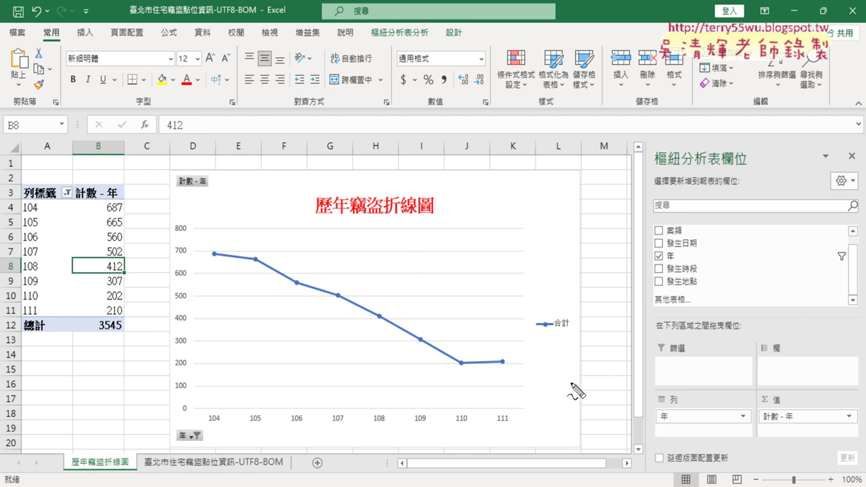
In the burglary chart's Chart Elements list, toggle Legend, then hide and restore the Chart Title.
drag(566, 353, 564, 353)
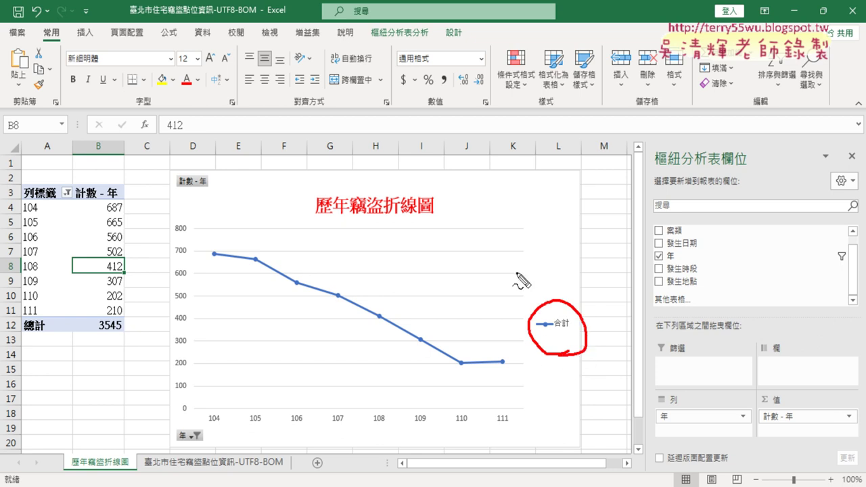
drag(511, 264, 536, 313)
drag(536, 313, 545, 284)
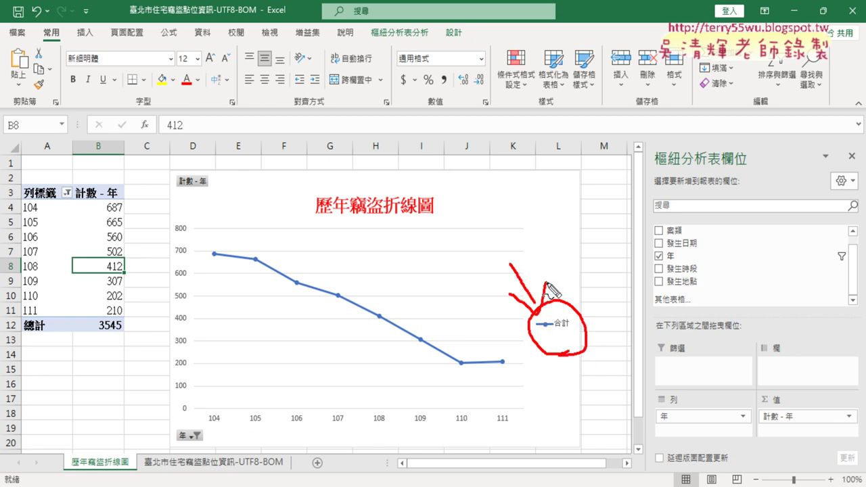
key(Escape)
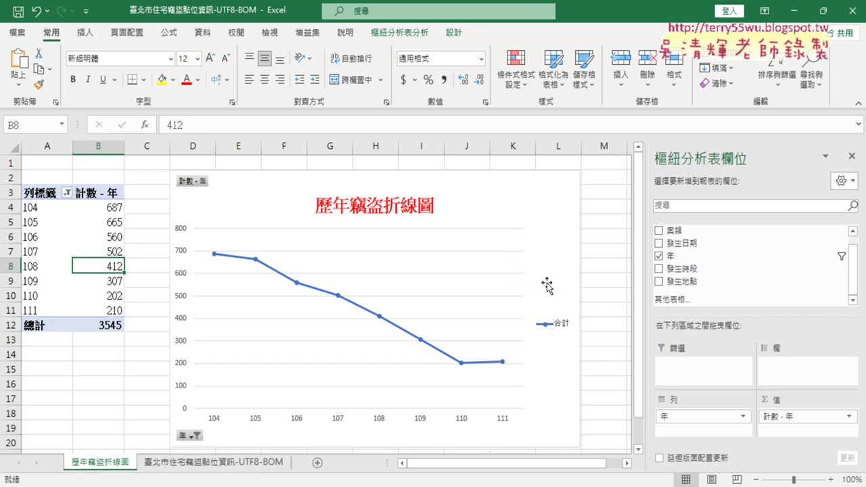
click(536, 191)
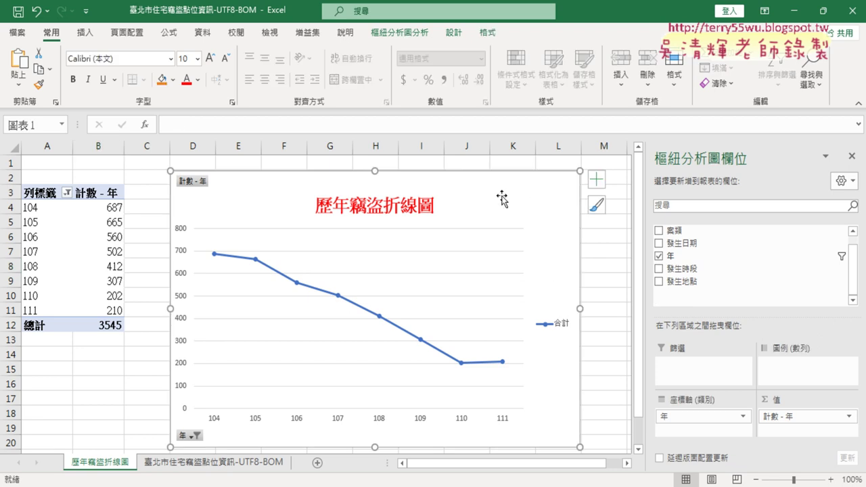
click(597, 180)
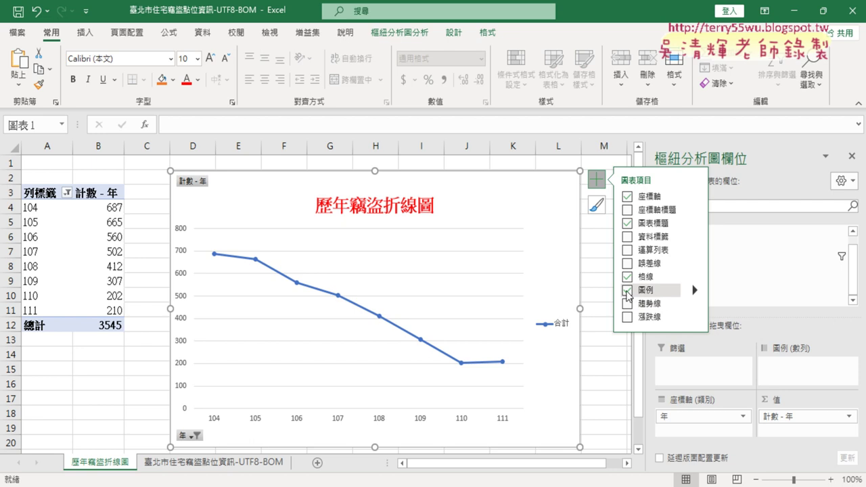
click(627, 291)
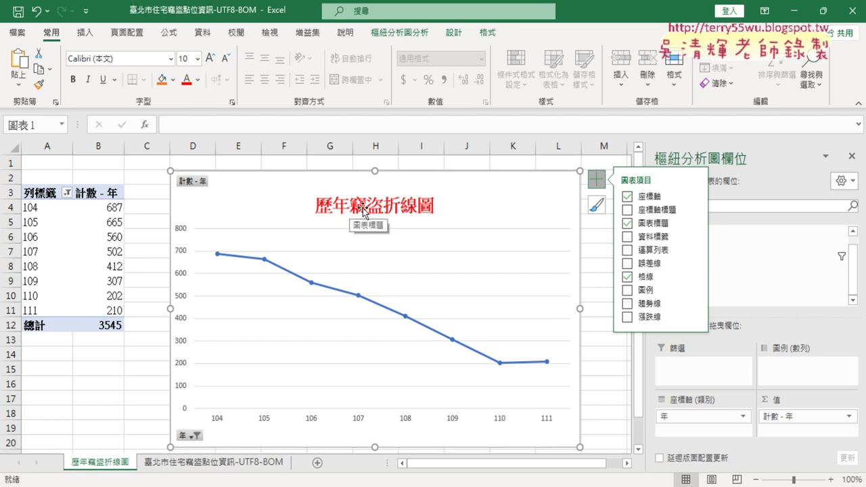
click(627, 223)
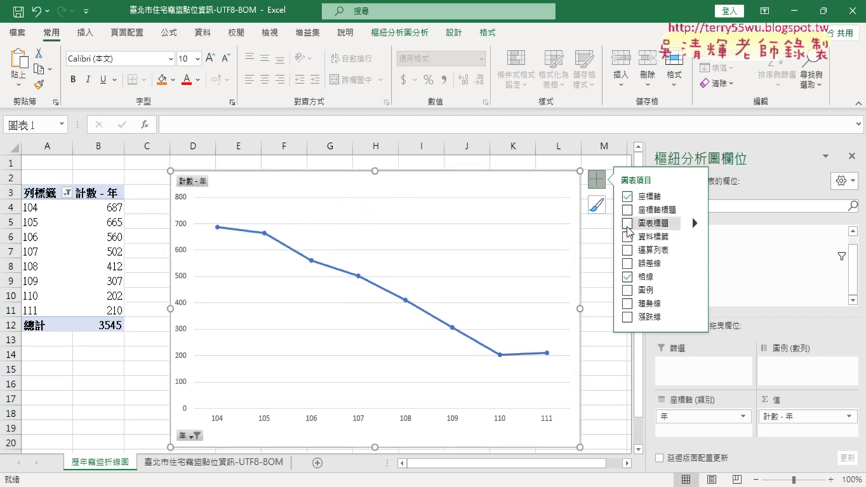
click(627, 227)
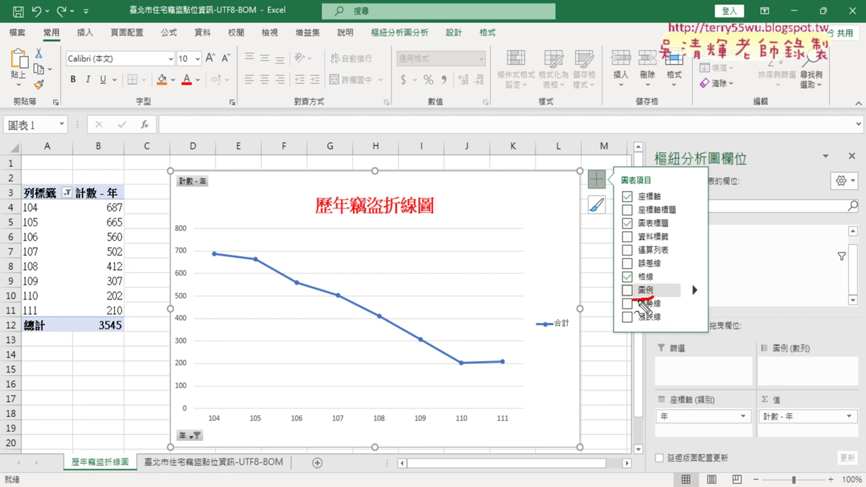
Drop the chart legend, add a linear trendline, and return to the 臺北市住宅竊盜點位資訊-UTF8-BOM sheet.
drag(660, 287, 662, 295)
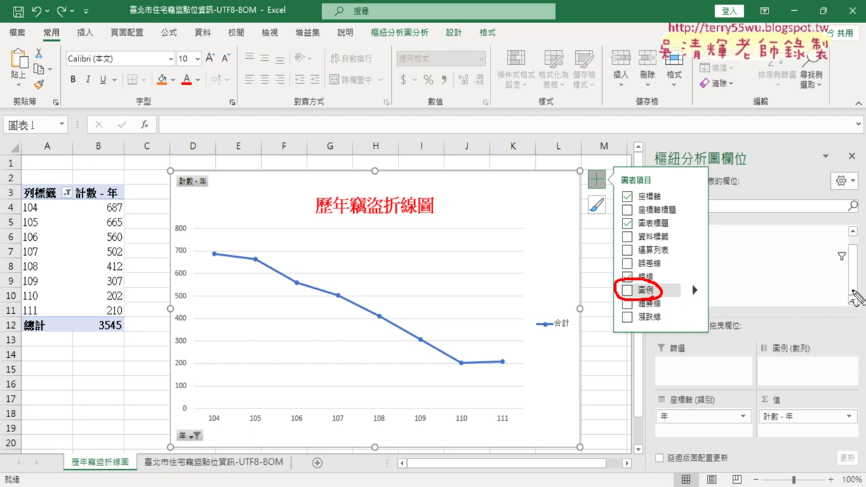
click(627, 289)
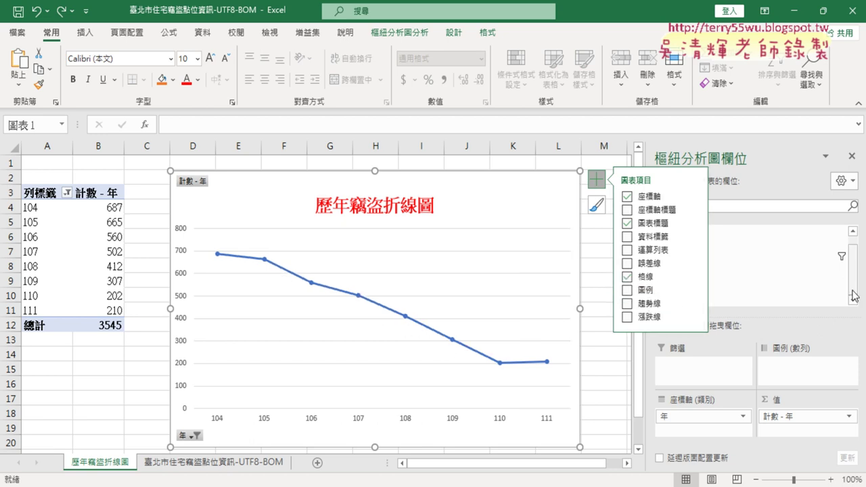
click(628, 306)
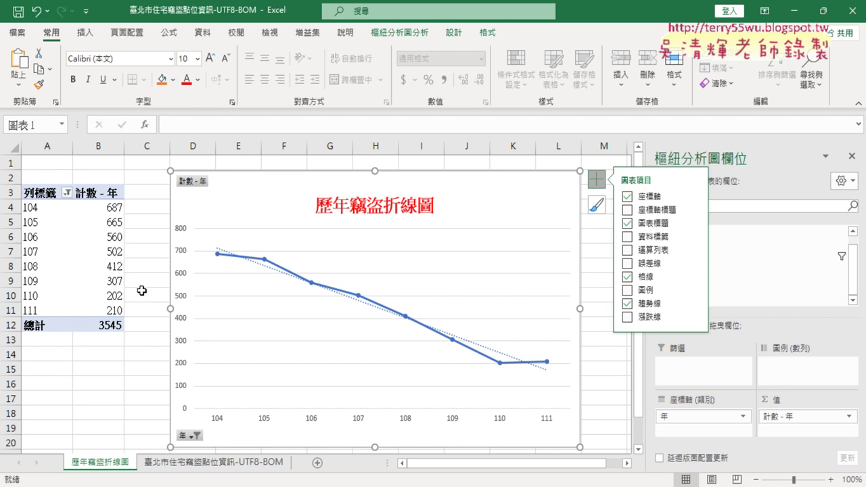
click(235, 464)
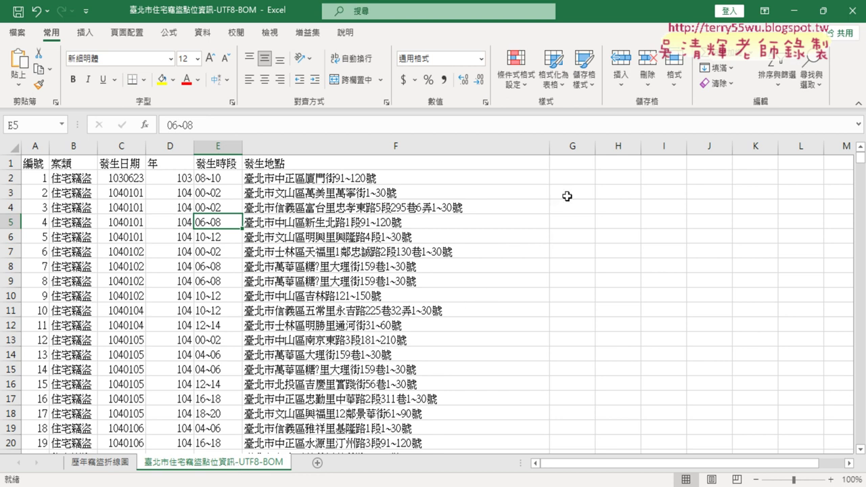
Enter the header 區 in G1 and begin inserting a text function into G2.
click(574, 161)
text(區)
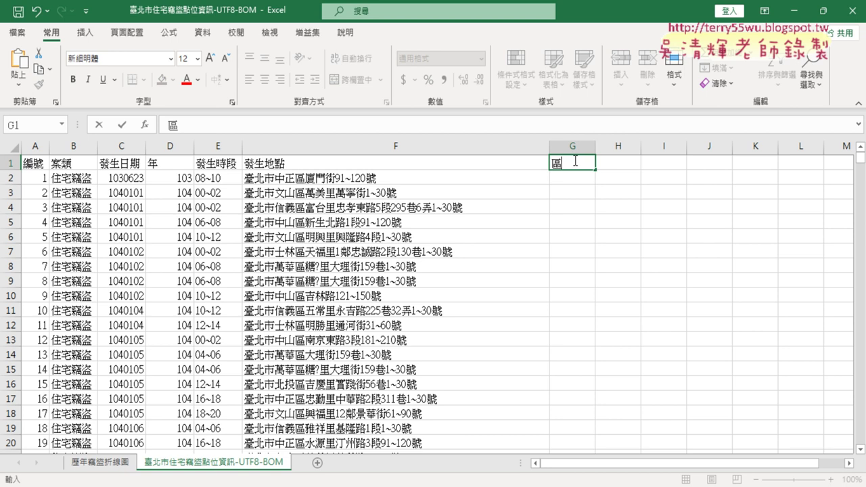
click(389, 149)
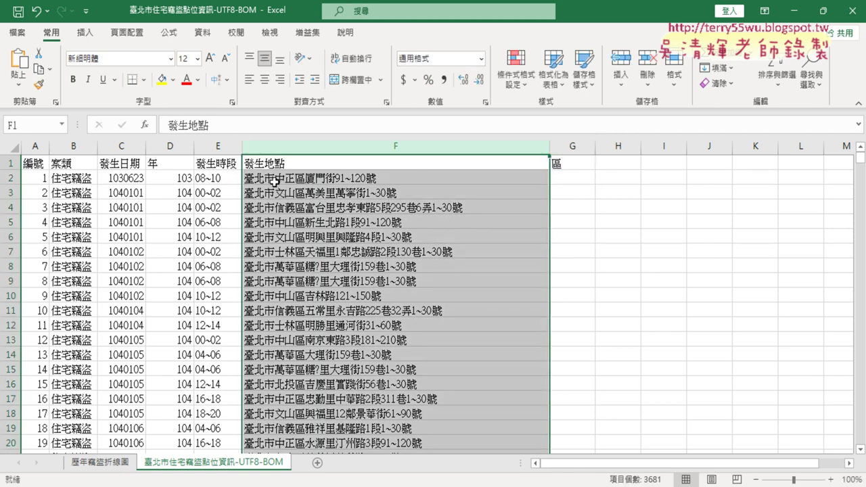
click(575, 182)
click(145, 125)
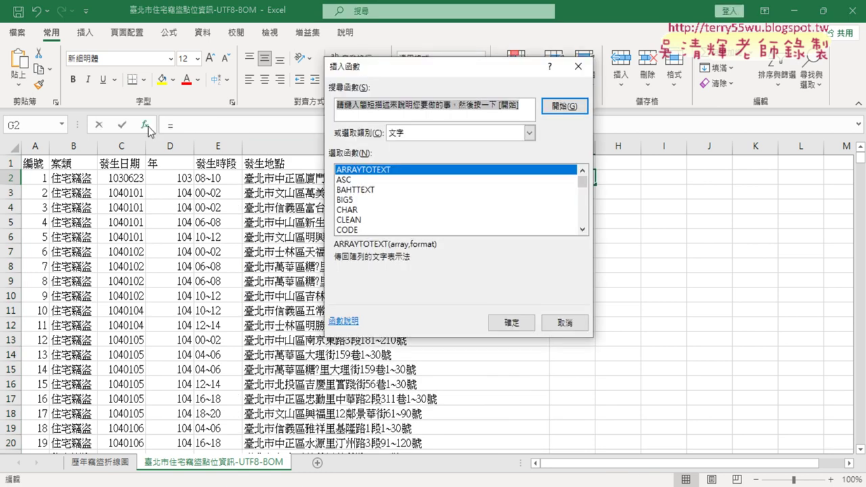
Choose MID from the text functions list.
click(582, 230)
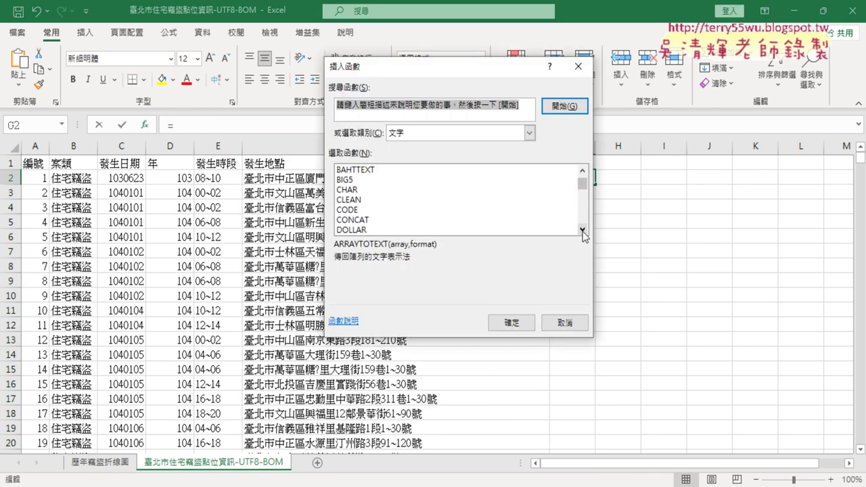
click(582, 230)
click(582, 230)
click(582, 230)
click(582, 230)
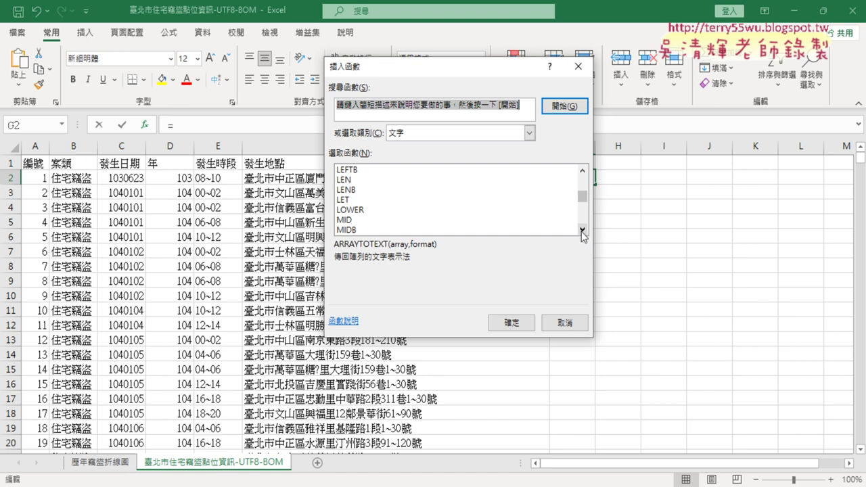
click(582, 230)
double_click(401, 212)
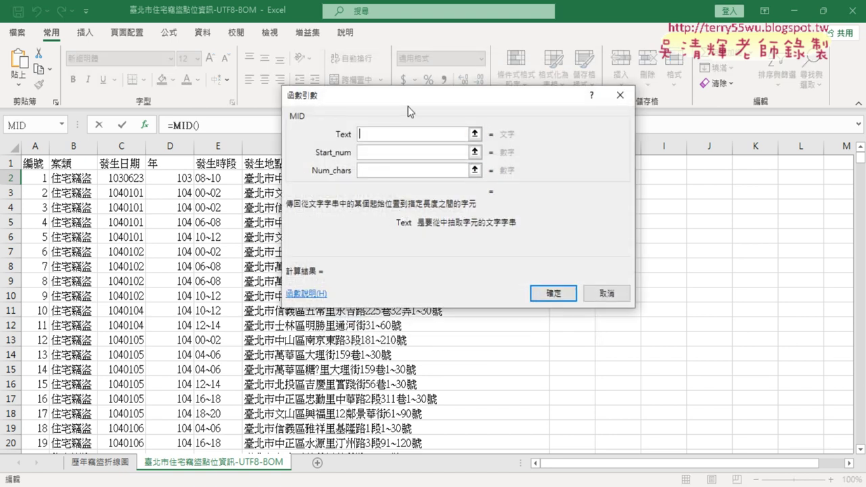
Set MID's arguments to F2, 4 and 3, then fill =MID(F2,4,3) down column G.
drag(409, 98, 390, 287)
click(377, 178)
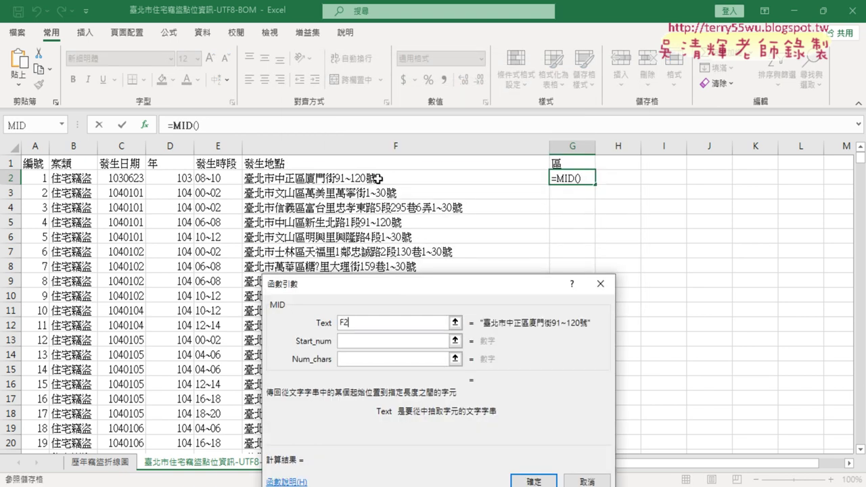
click(365, 340)
text(4)
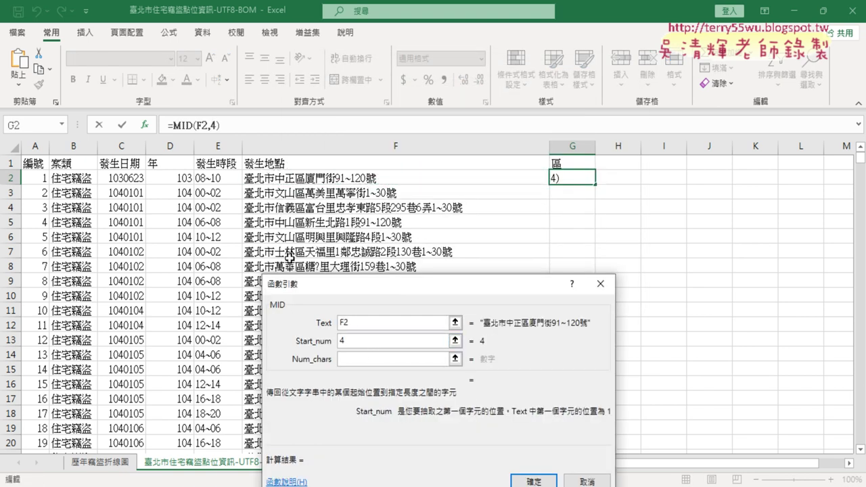
key(Tab)
text(3)
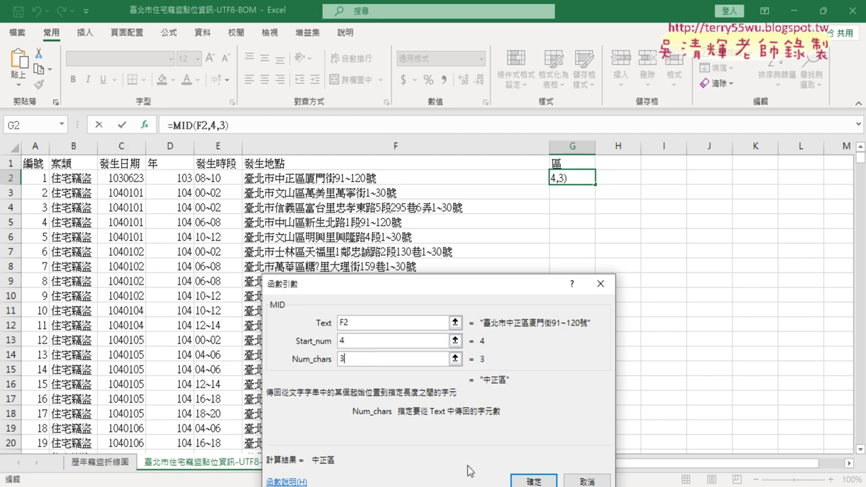
click(534, 481)
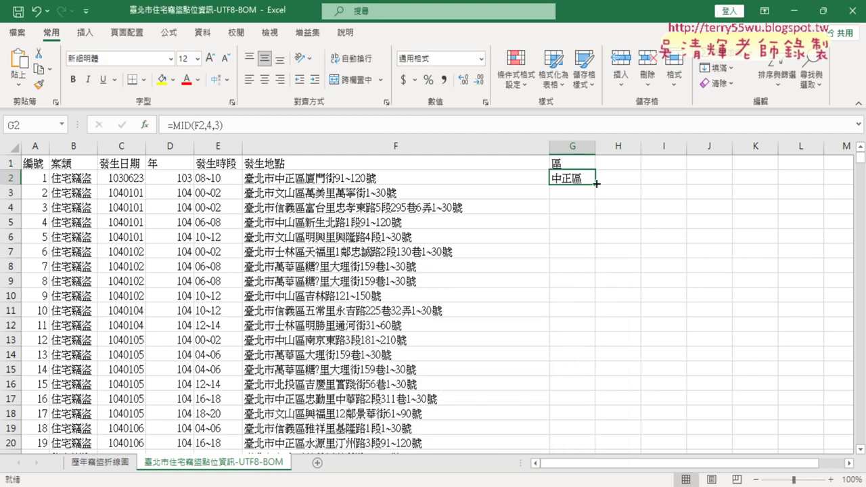
double_click(596, 183)
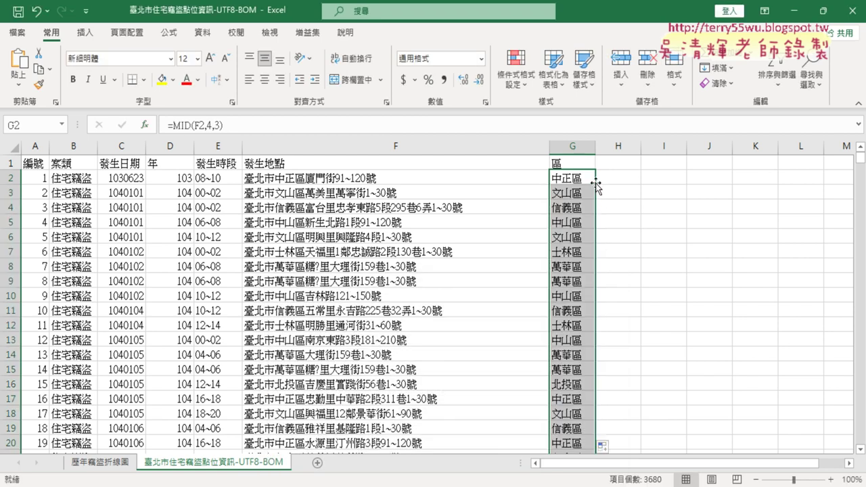
Select a cell in the data table and show the Insert ribbon for a PivotTable.
click(571, 145)
click(335, 237)
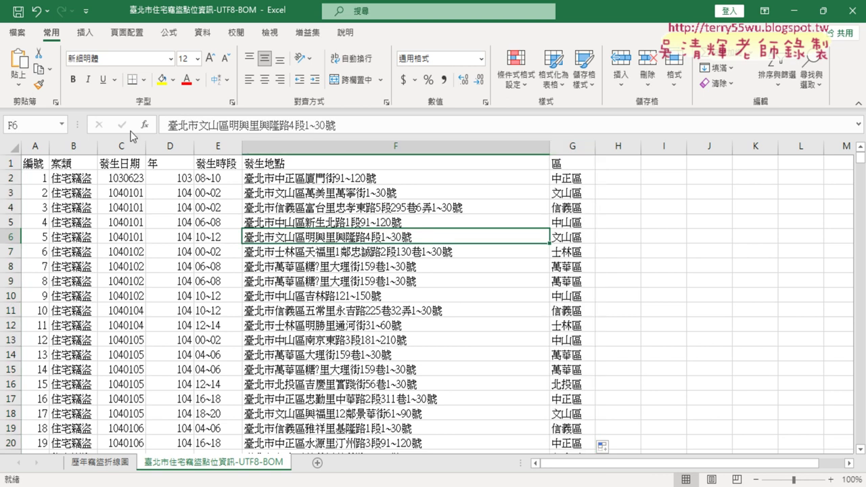
click(85, 32)
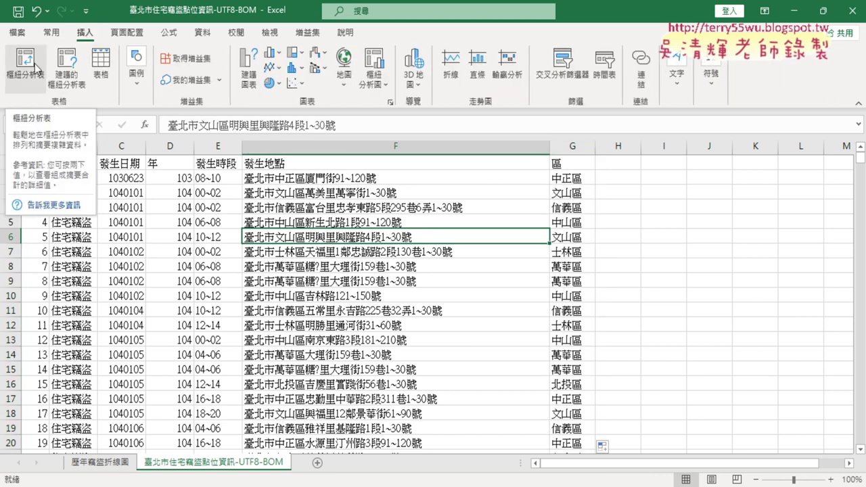